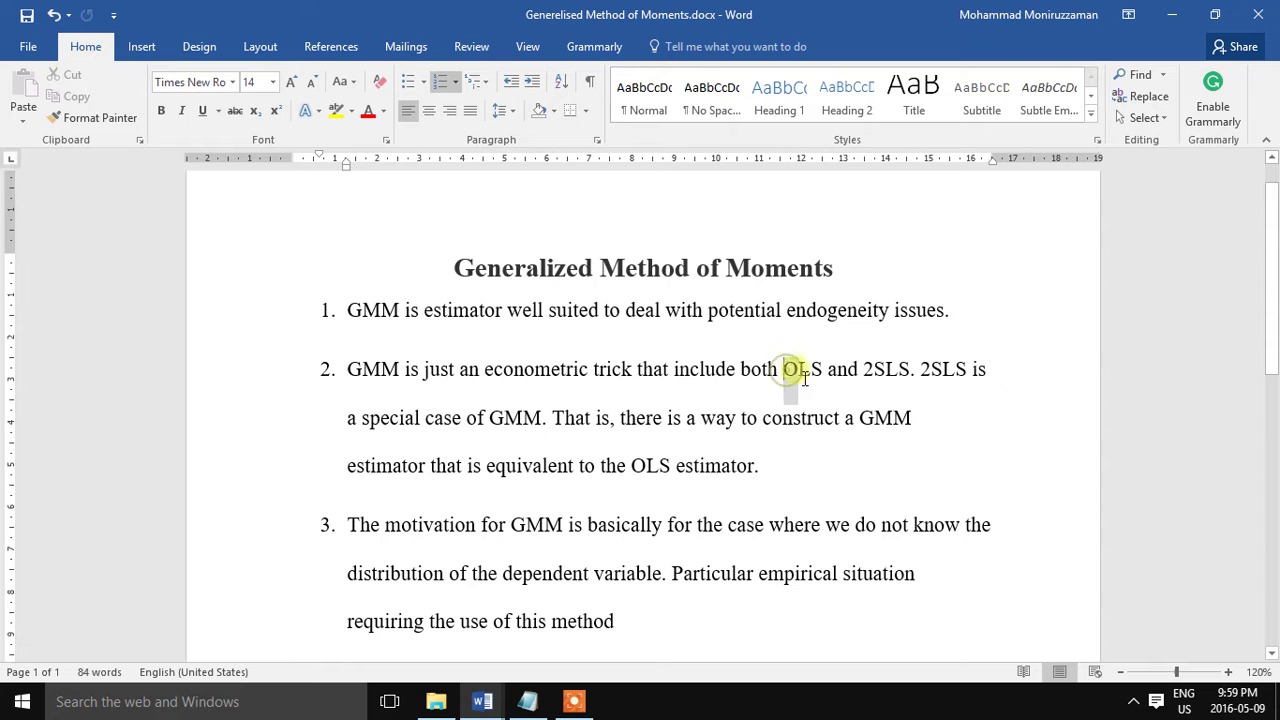
Highlight OLS, 2SLS, 'particular empirical situation' and 'endogeneity issues' in the notes, then switch to GMM Results.docx.
double_click(796, 376)
drag(864, 376, 921, 380)
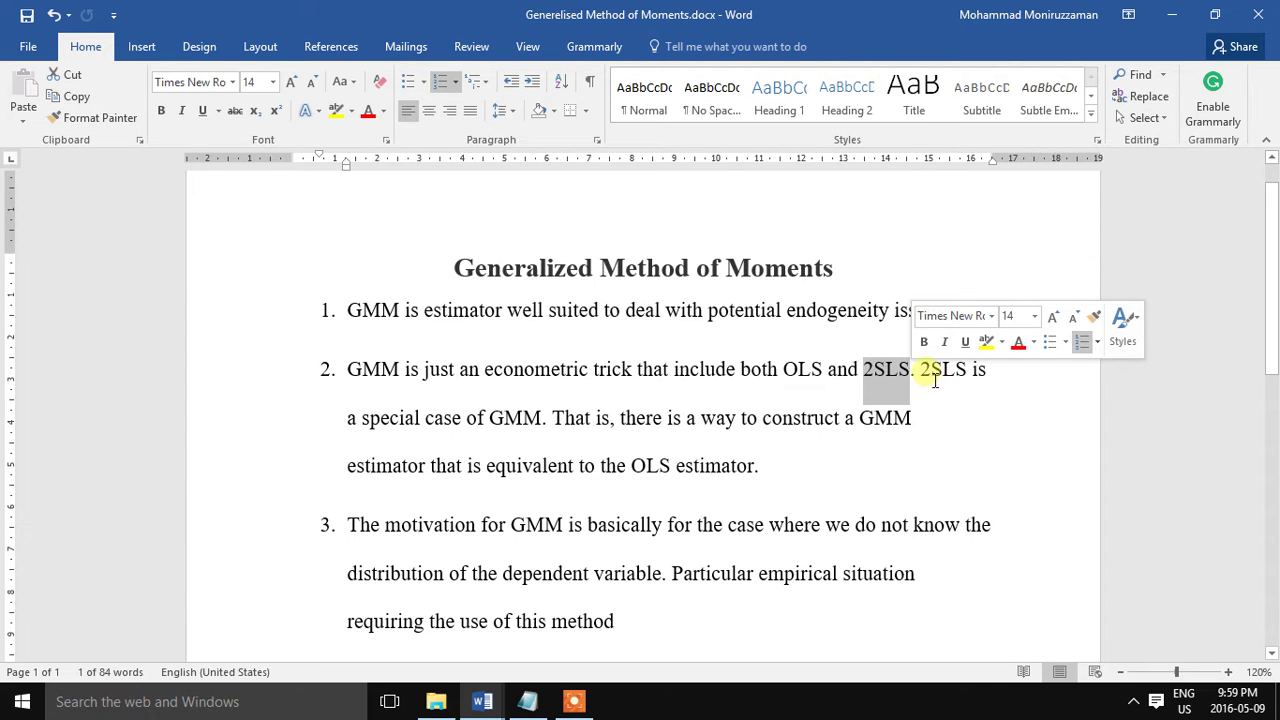
drag(920, 378, 985, 388)
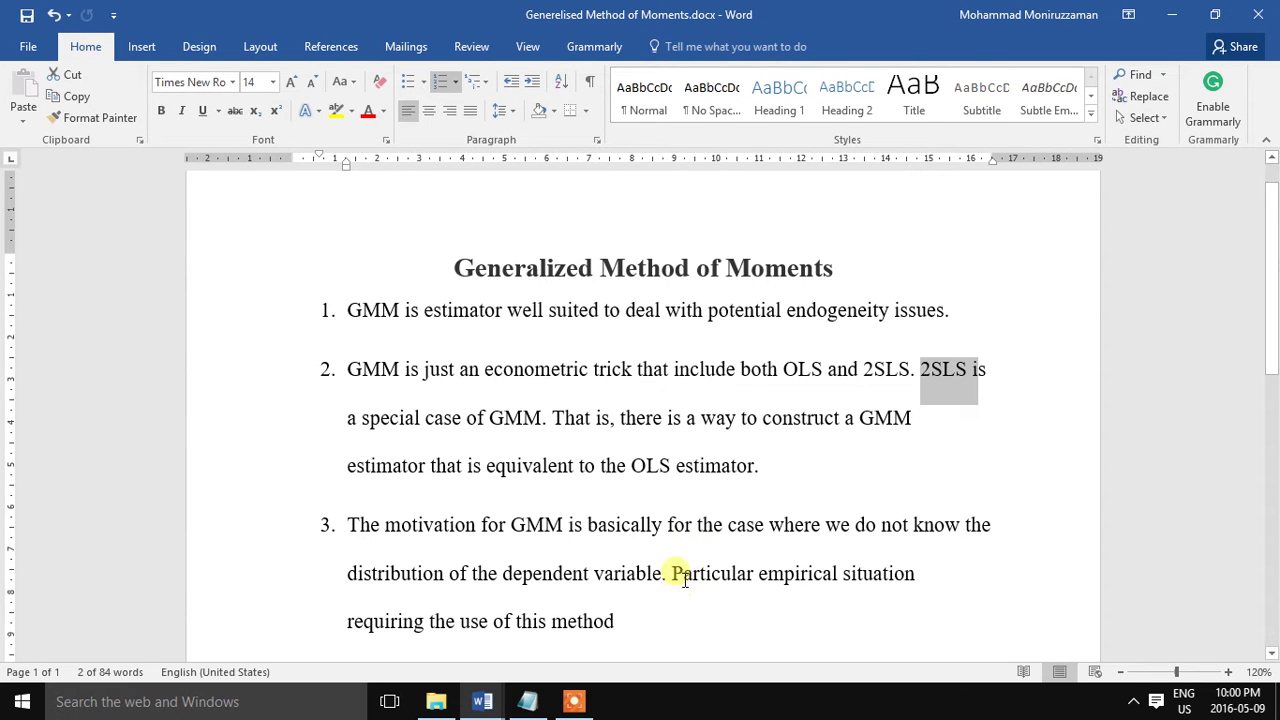
drag(686, 578, 902, 594)
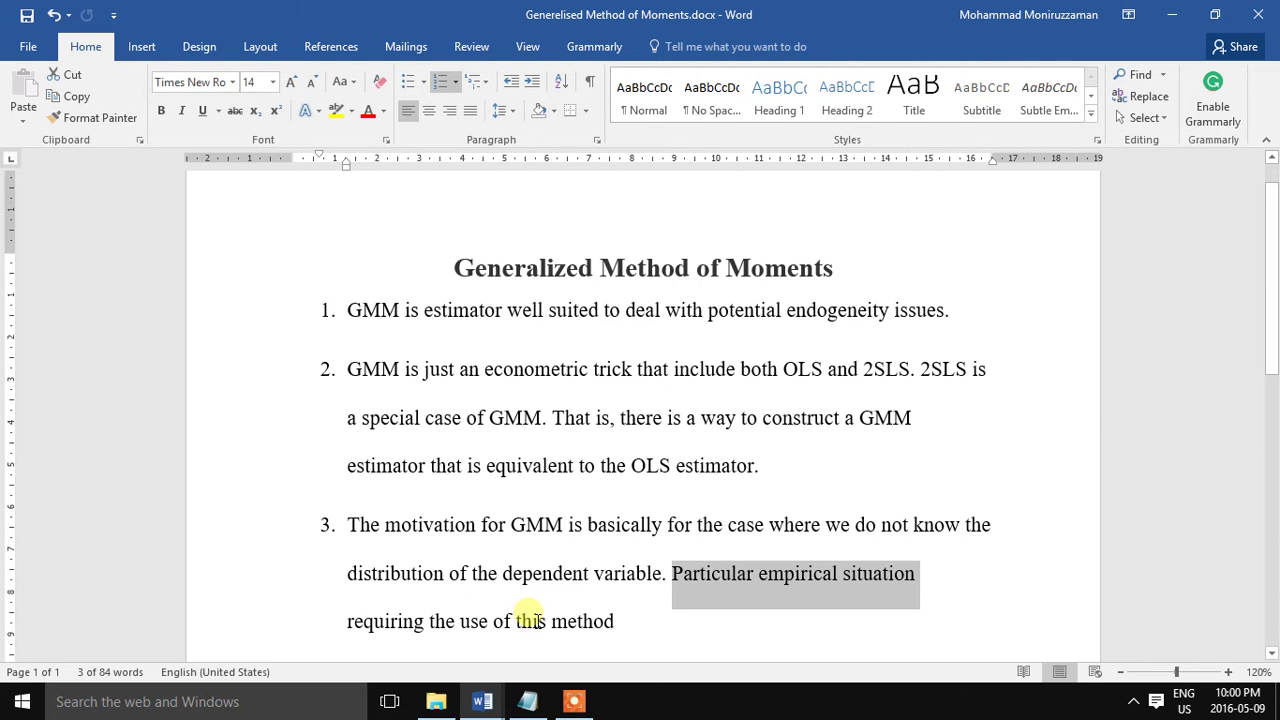
drag(790, 310, 965, 300)
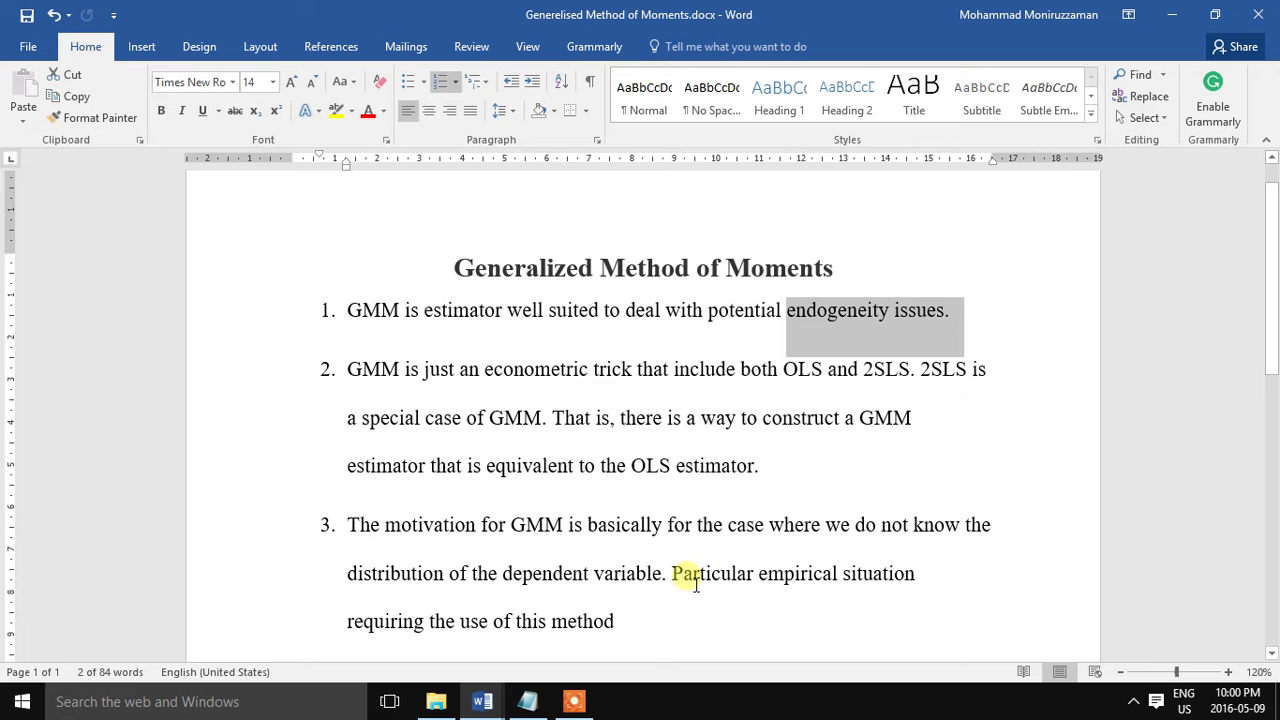
mouse_move(484, 705)
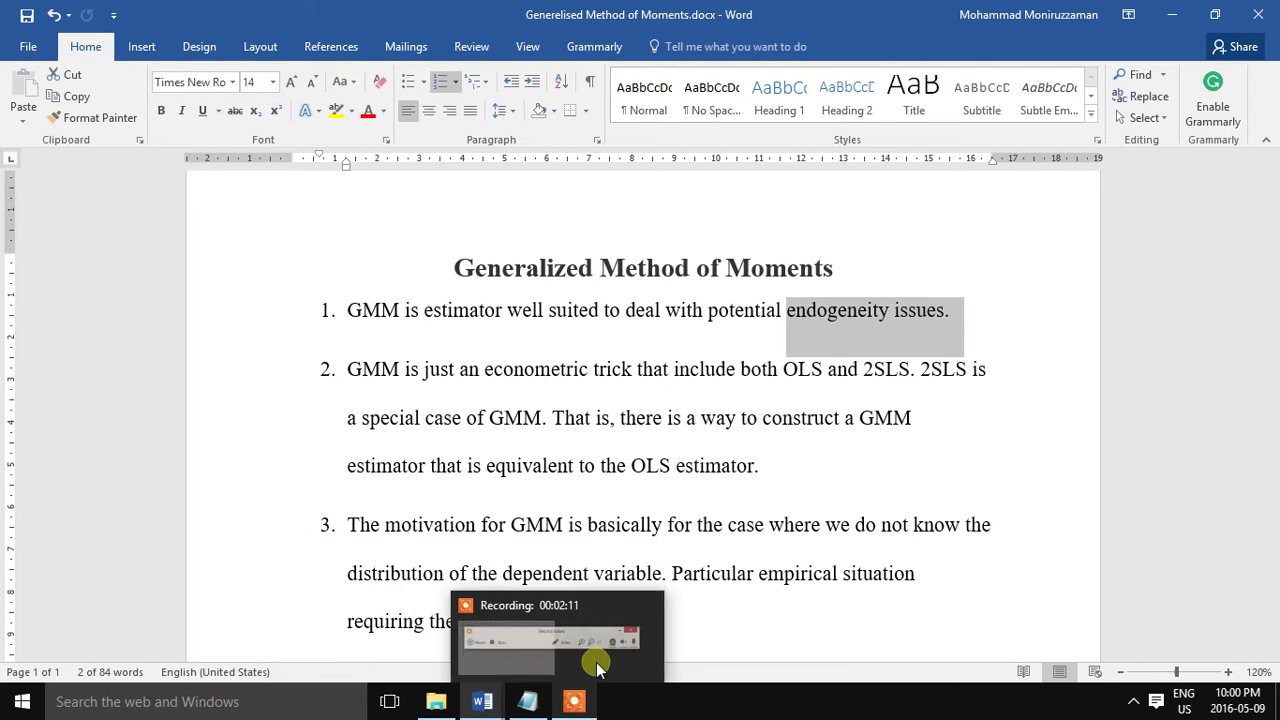
click(556, 636)
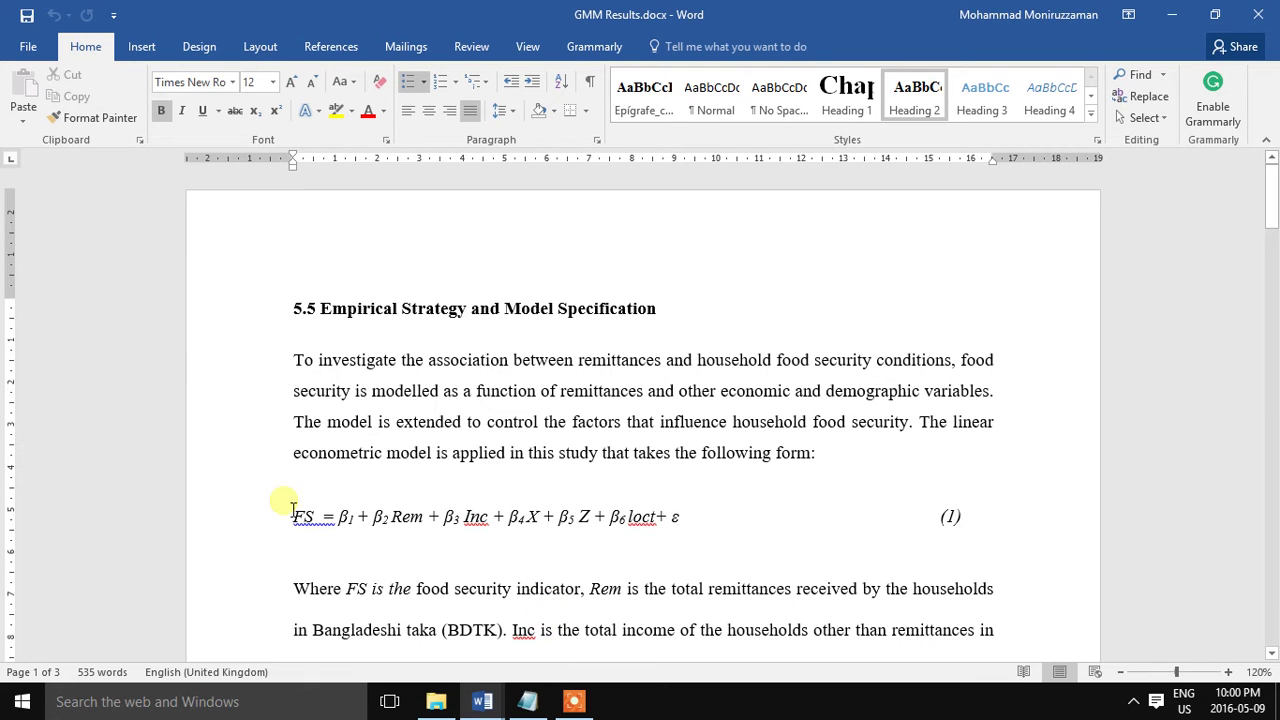
drag(295, 516, 711, 528)
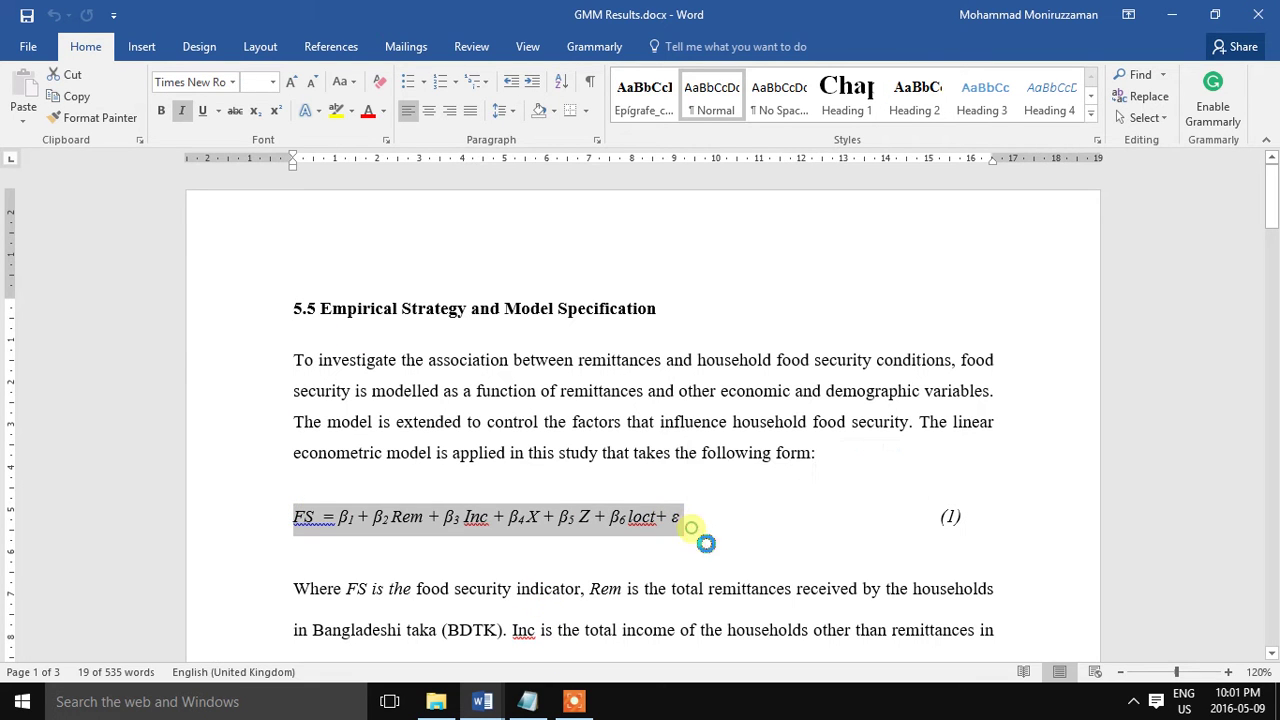
click(700, 536)
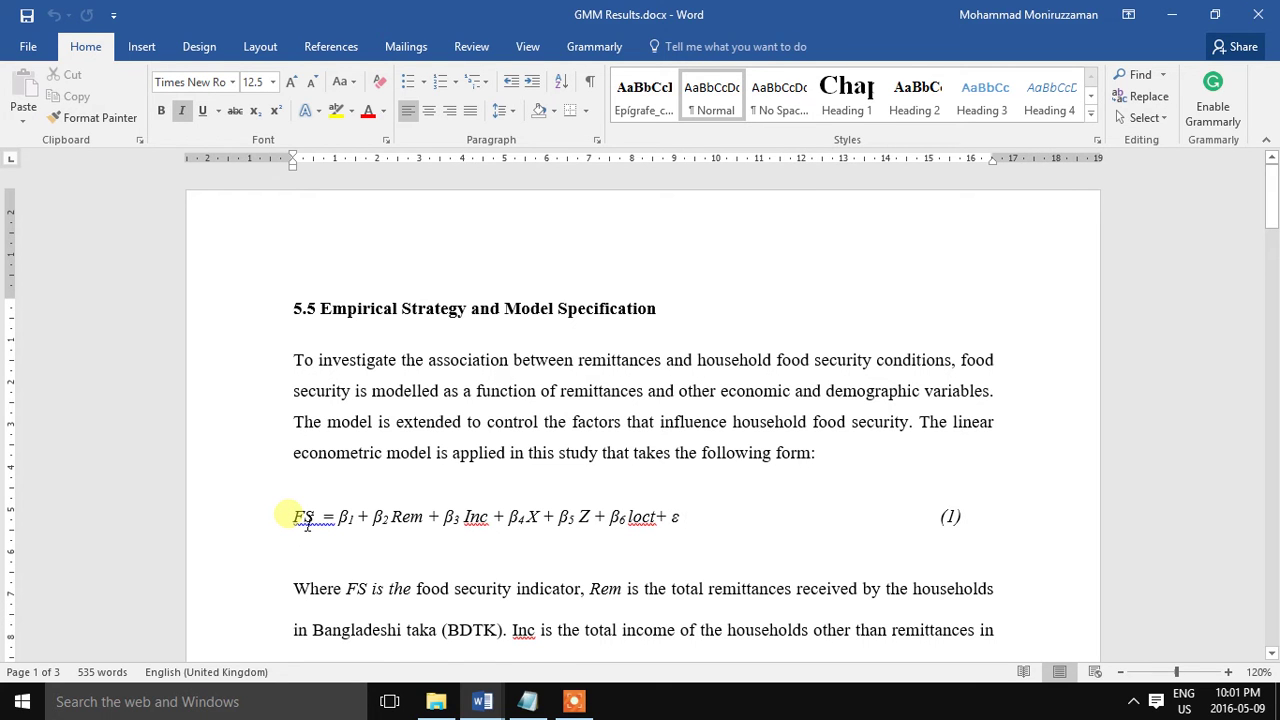
drag(300, 517, 757, 518)
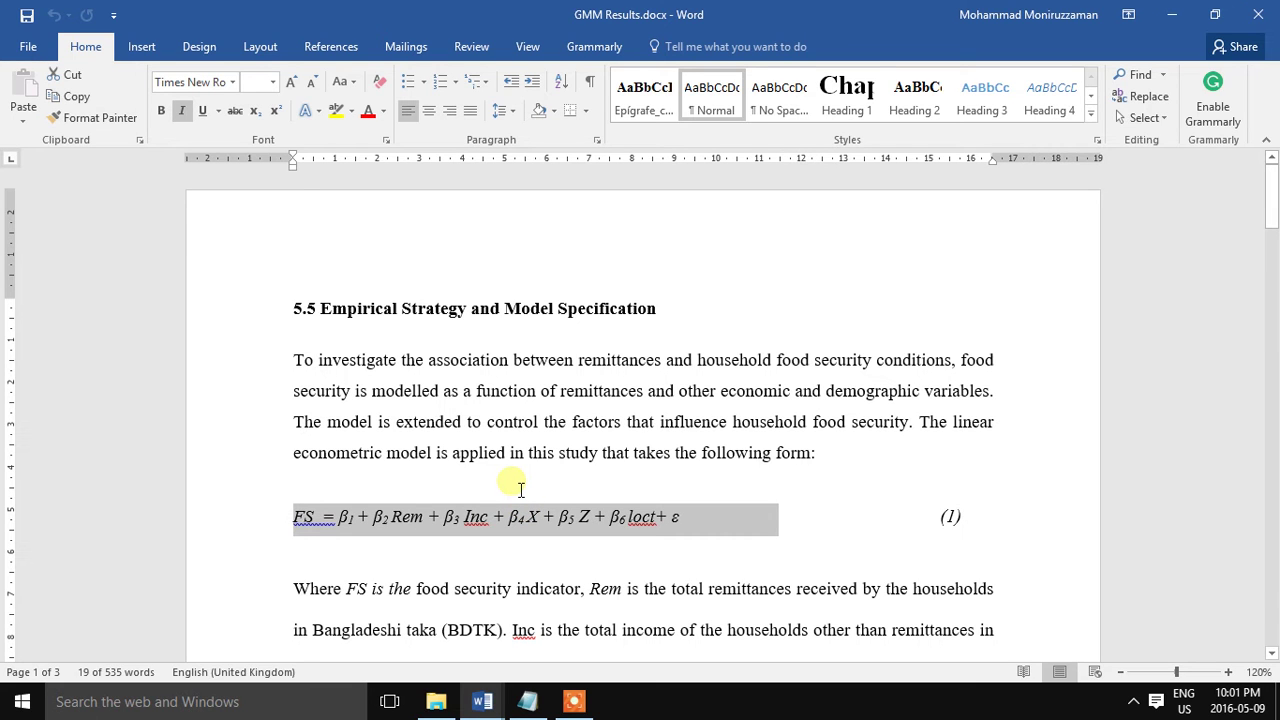
click(415, 519)
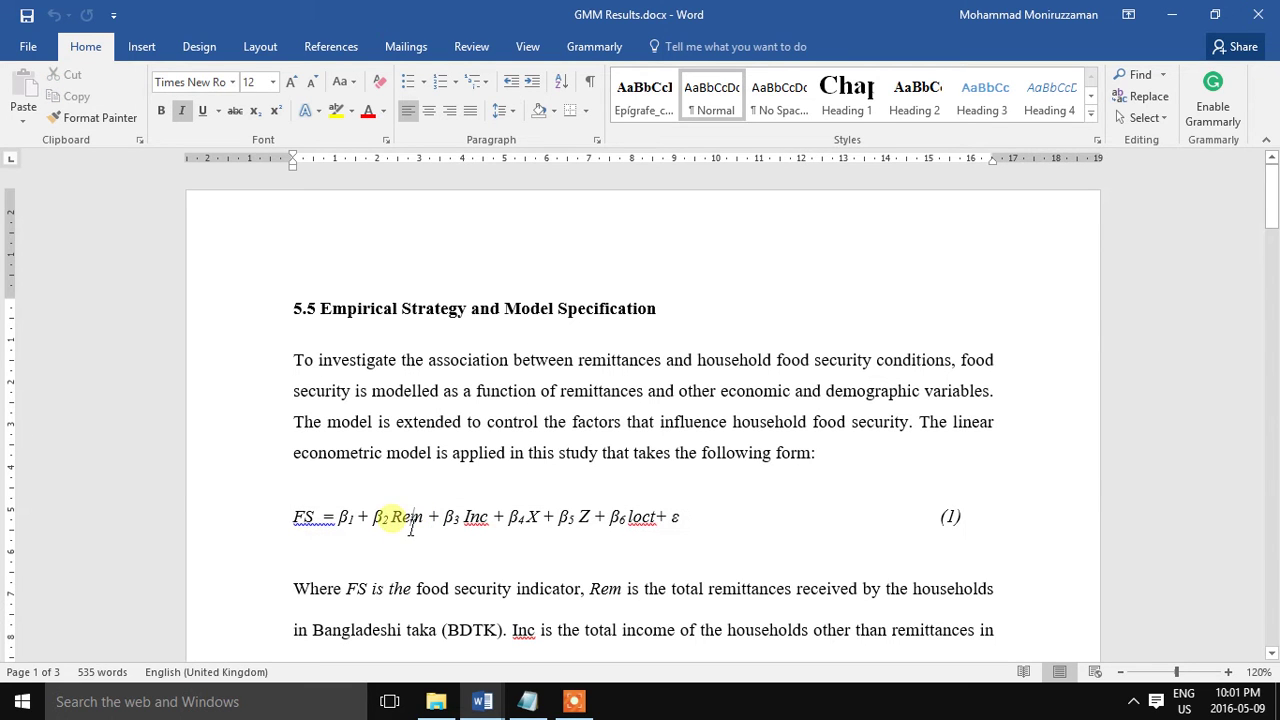
double_click(410, 520)
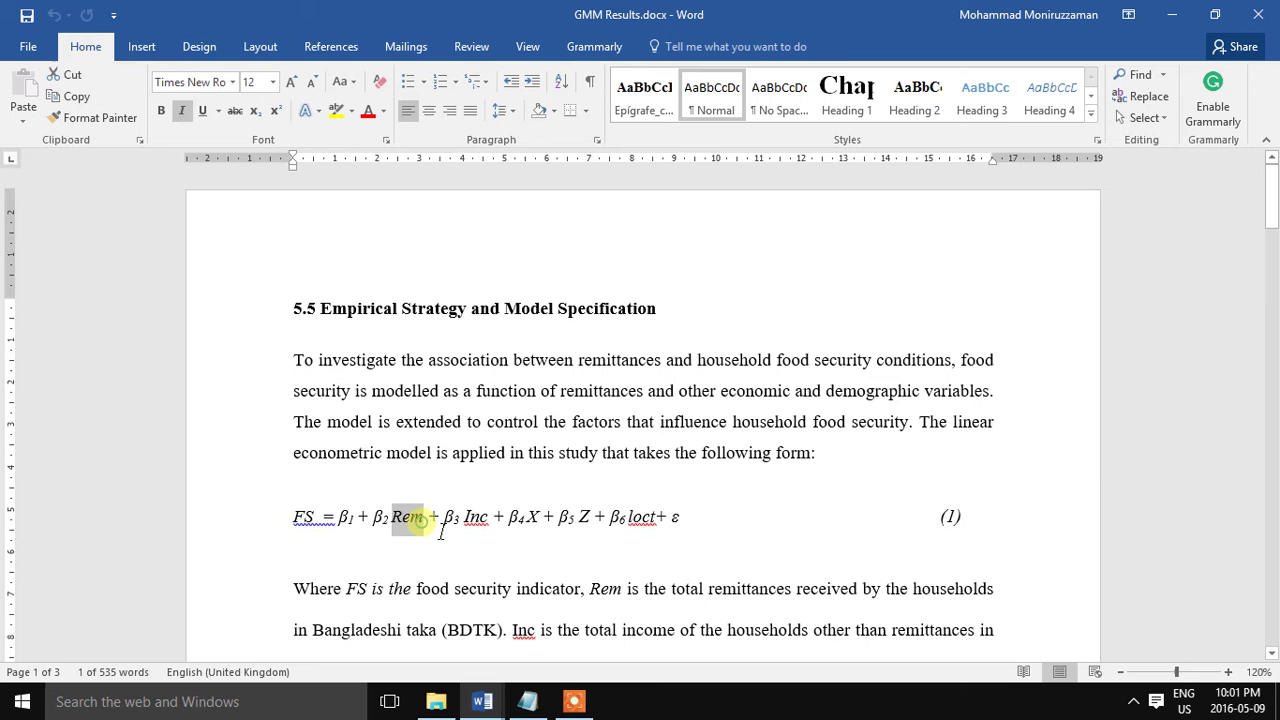
click(423, 520)
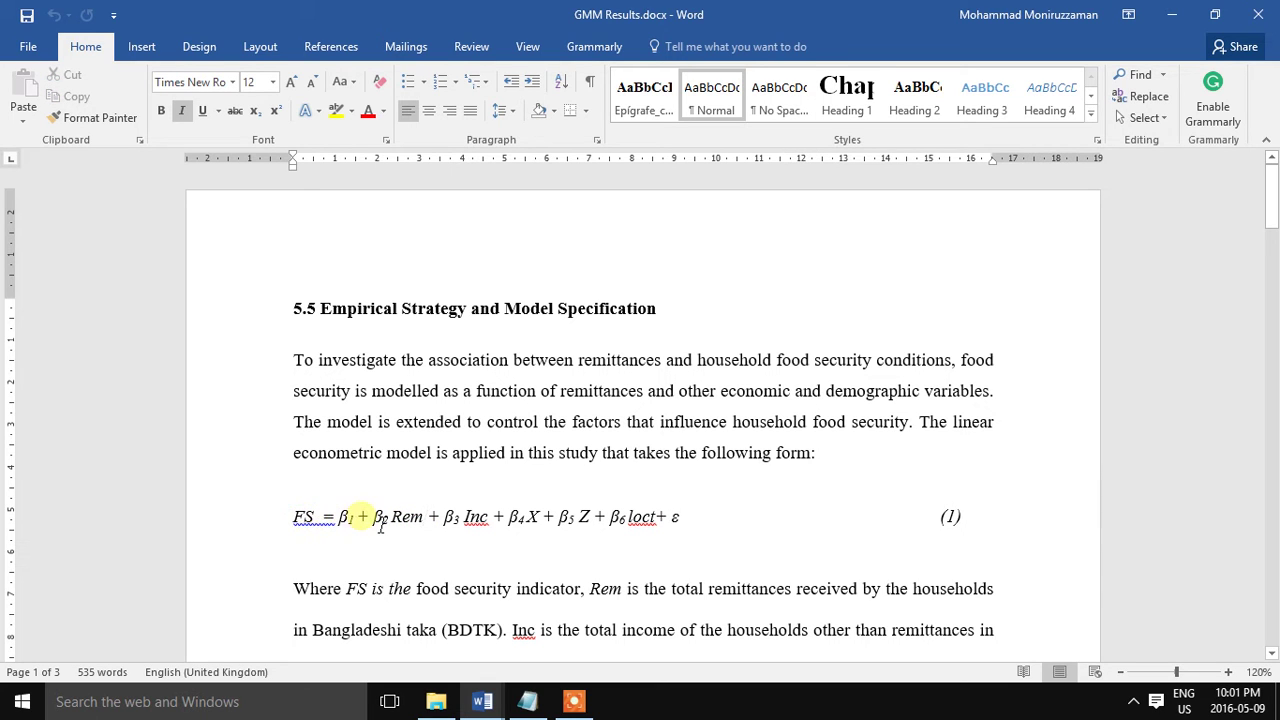
drag(295, 522, 316, 522)
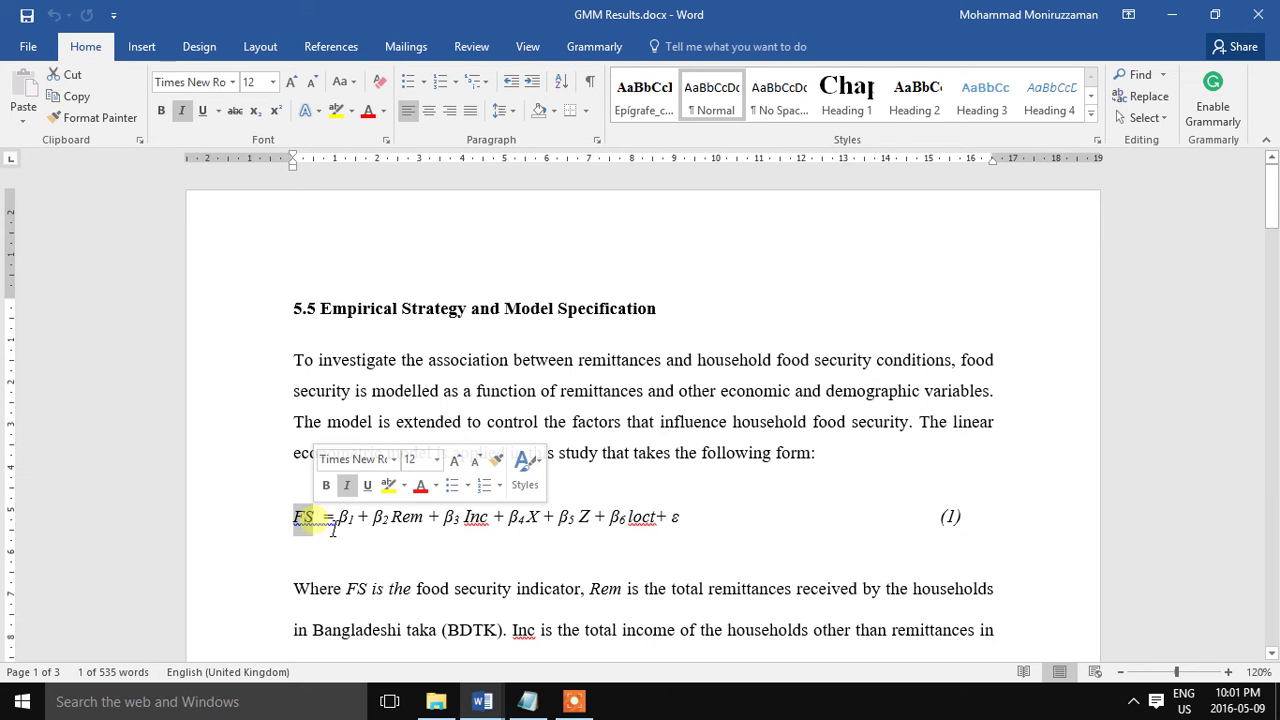
drag(330, 529, 690, 520)
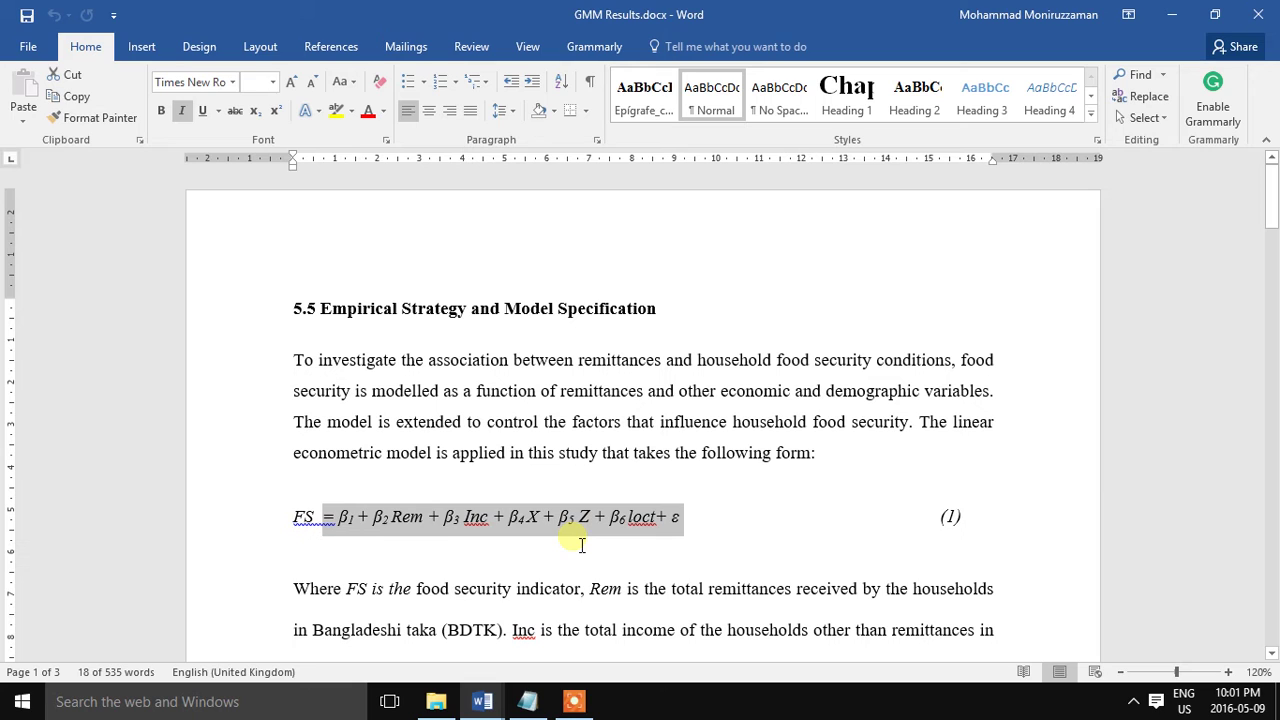
click(405, 518)
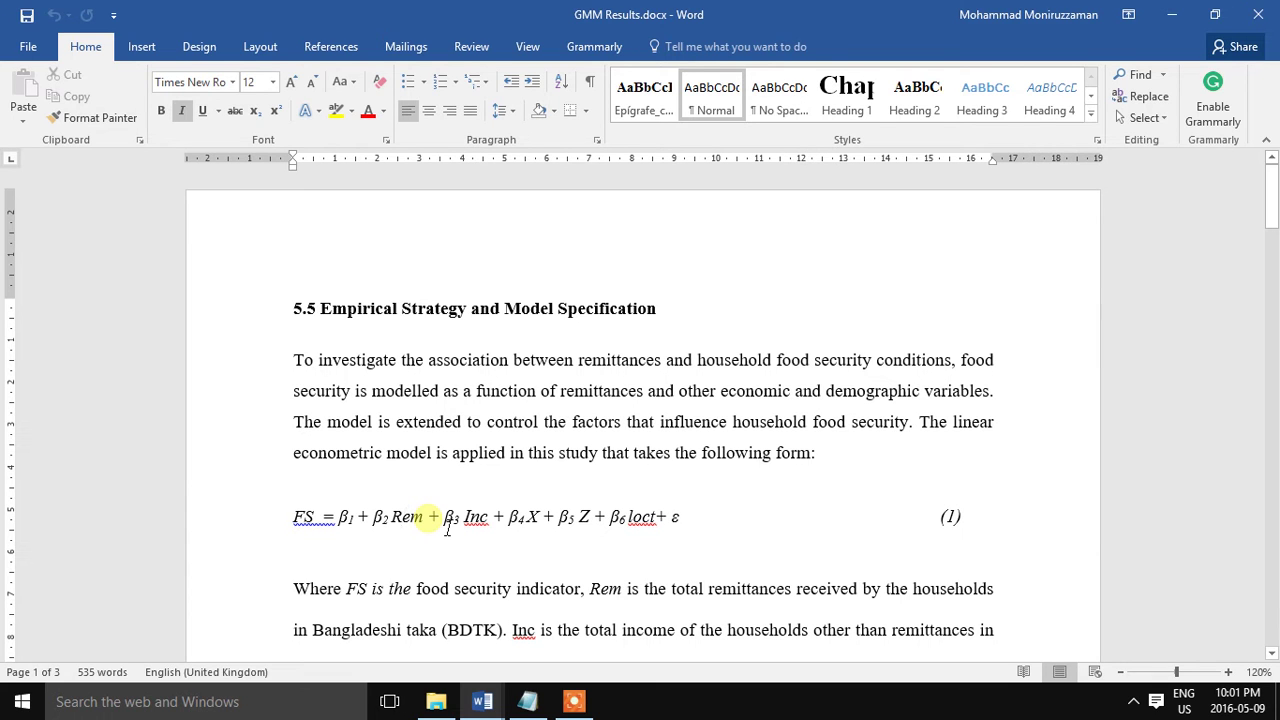
click(538, 524)
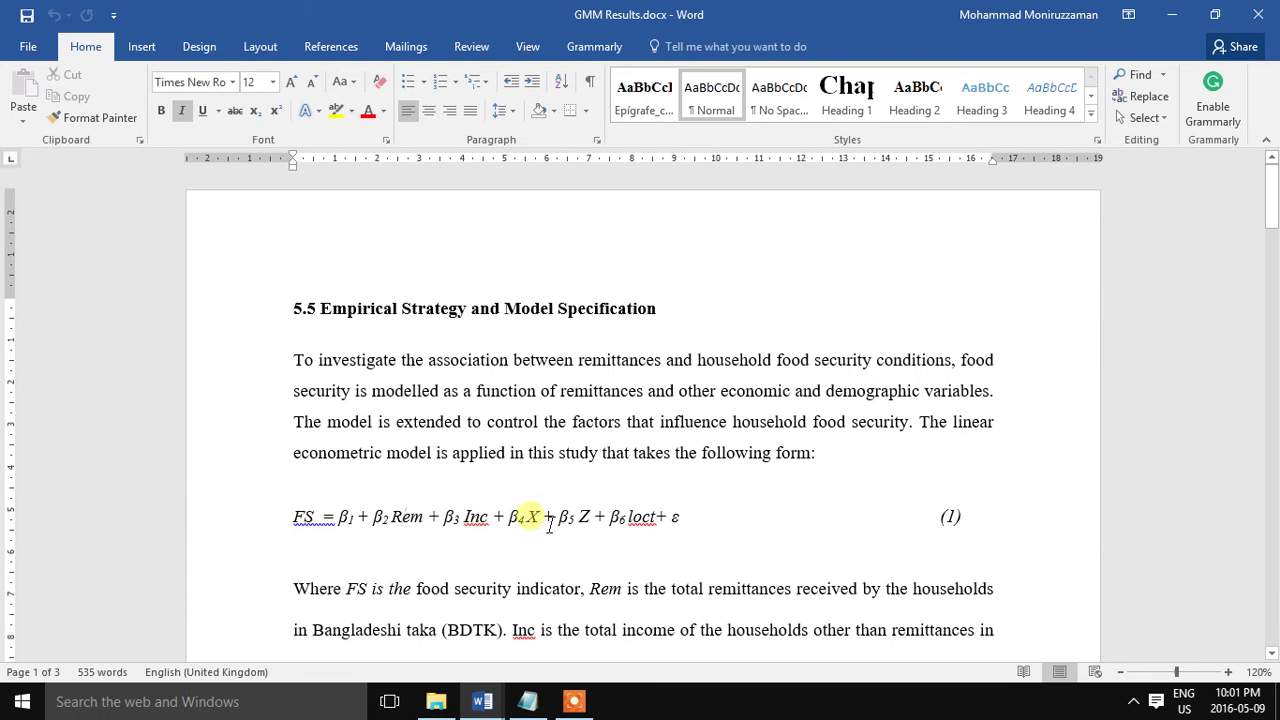
double_click(532, 517)
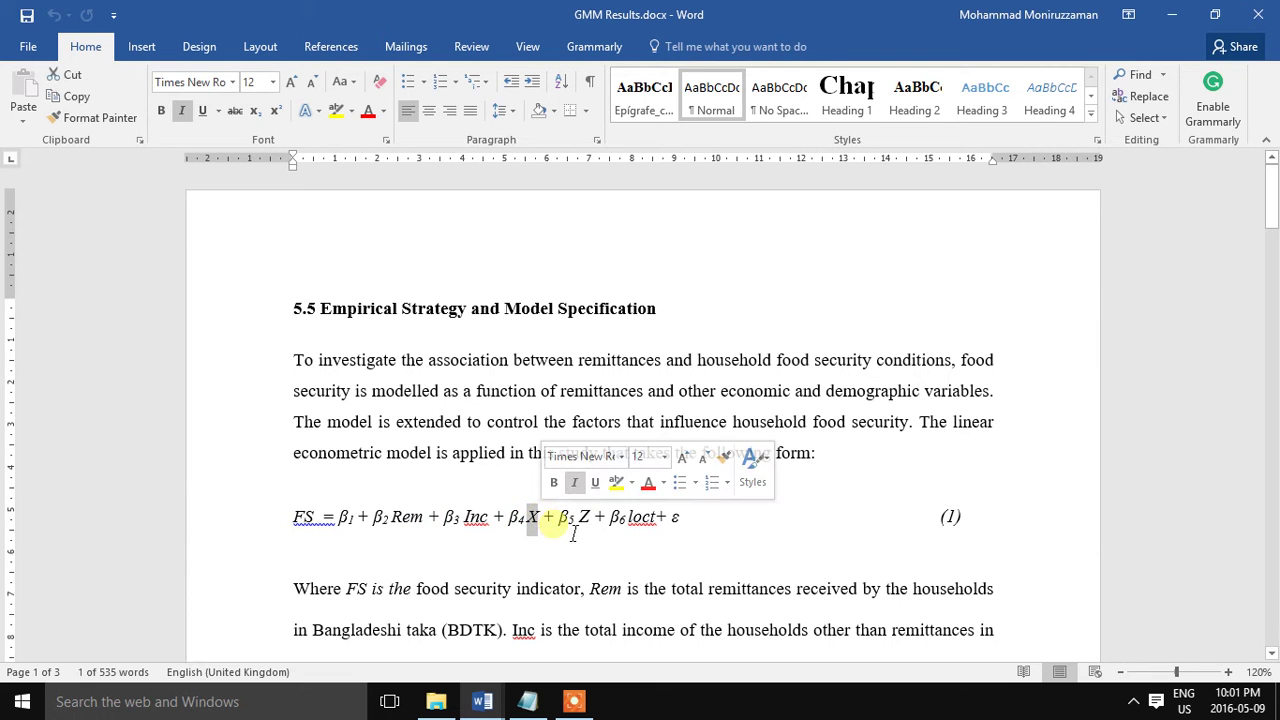
Scroll to the variable definitions and select the Z and loct terms of equation (1).
scroll(780, 590, down, 3)
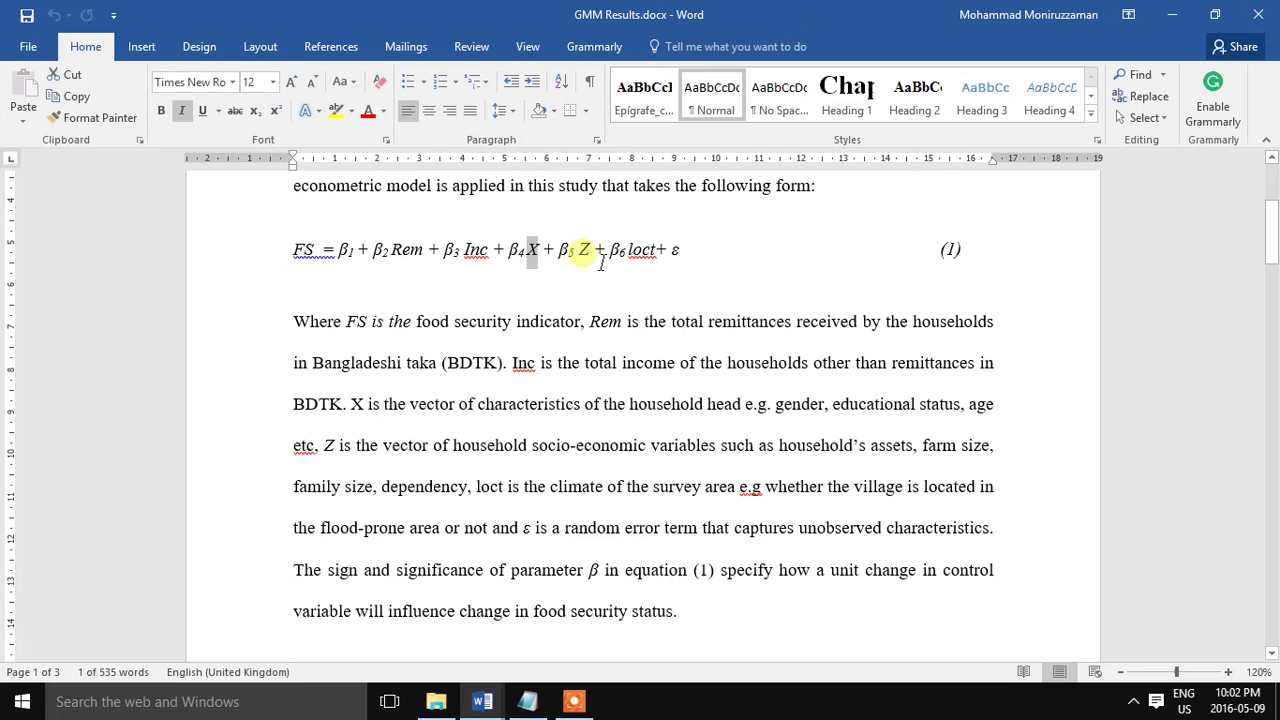
drag(594, 255, 578, 255)
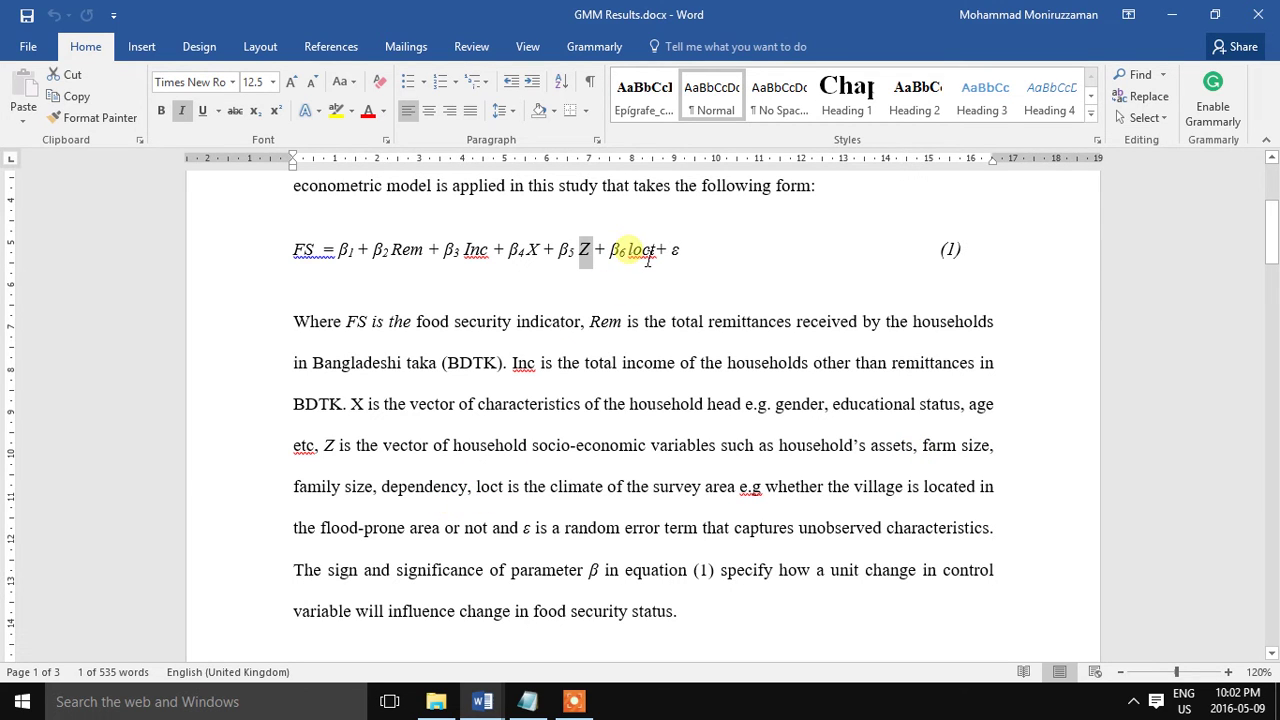
drag(630, 256, 676, 258)
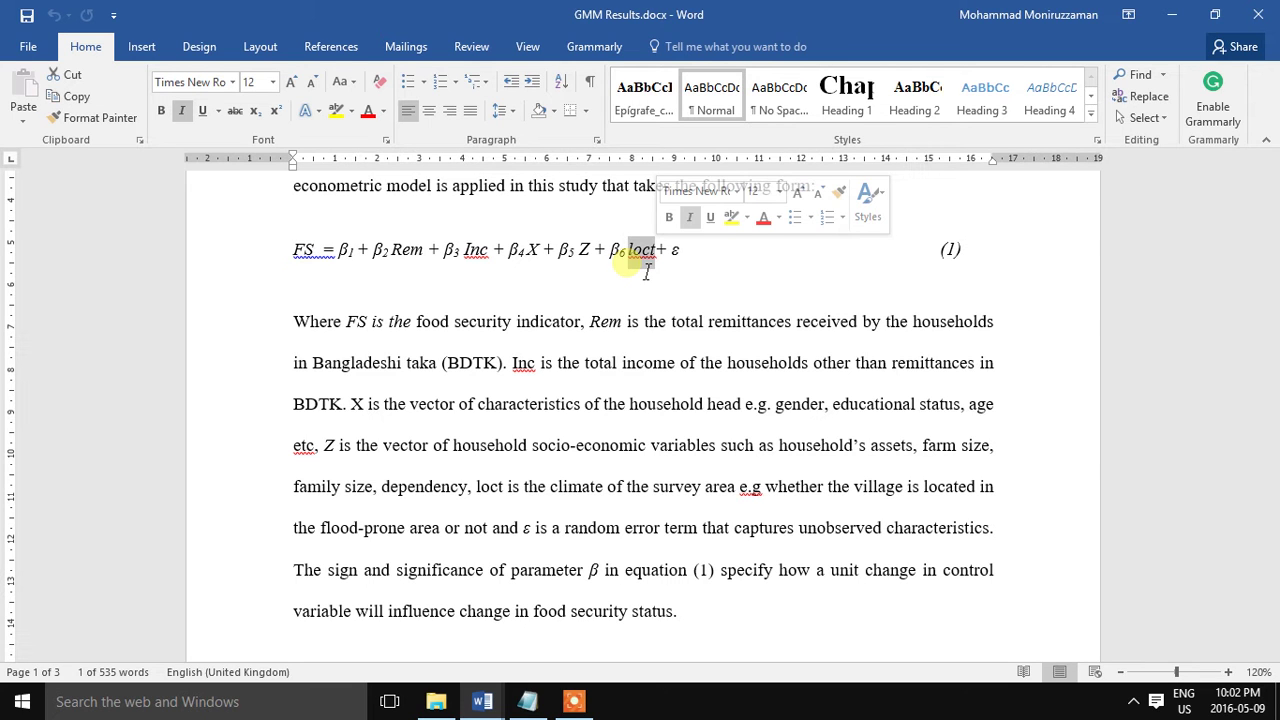
double_click(655, 252)
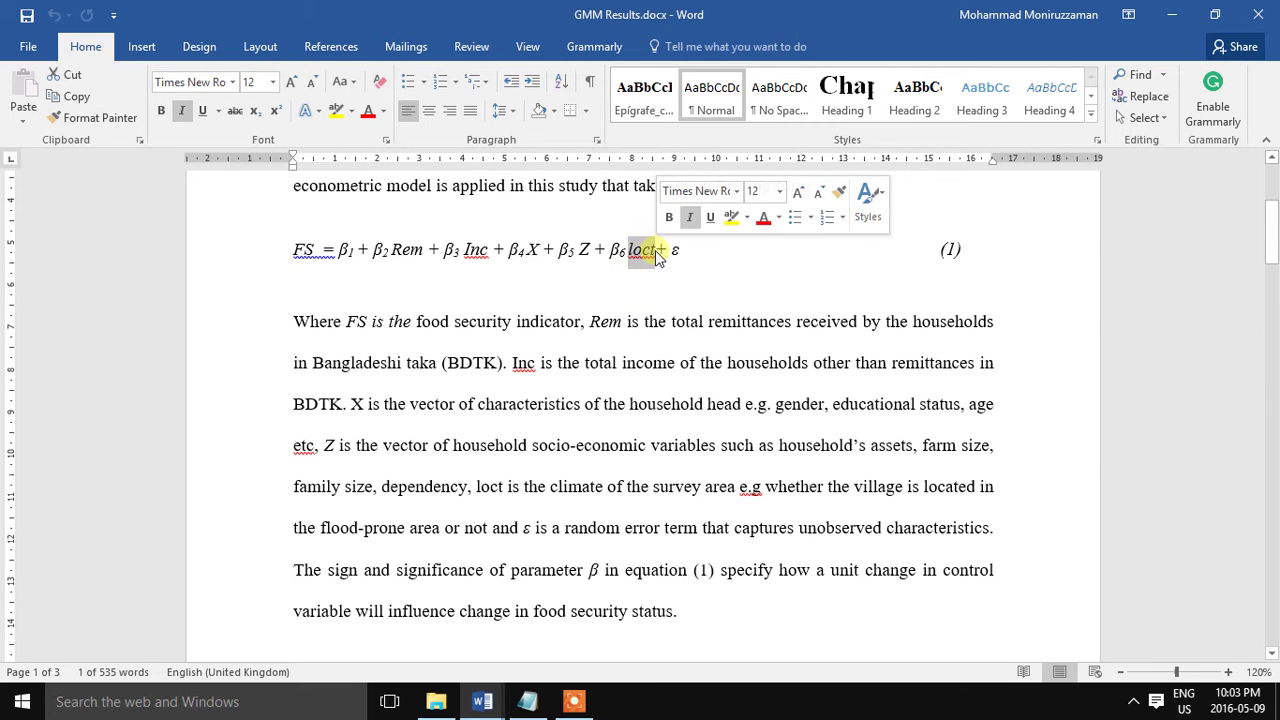
click(655, 252)
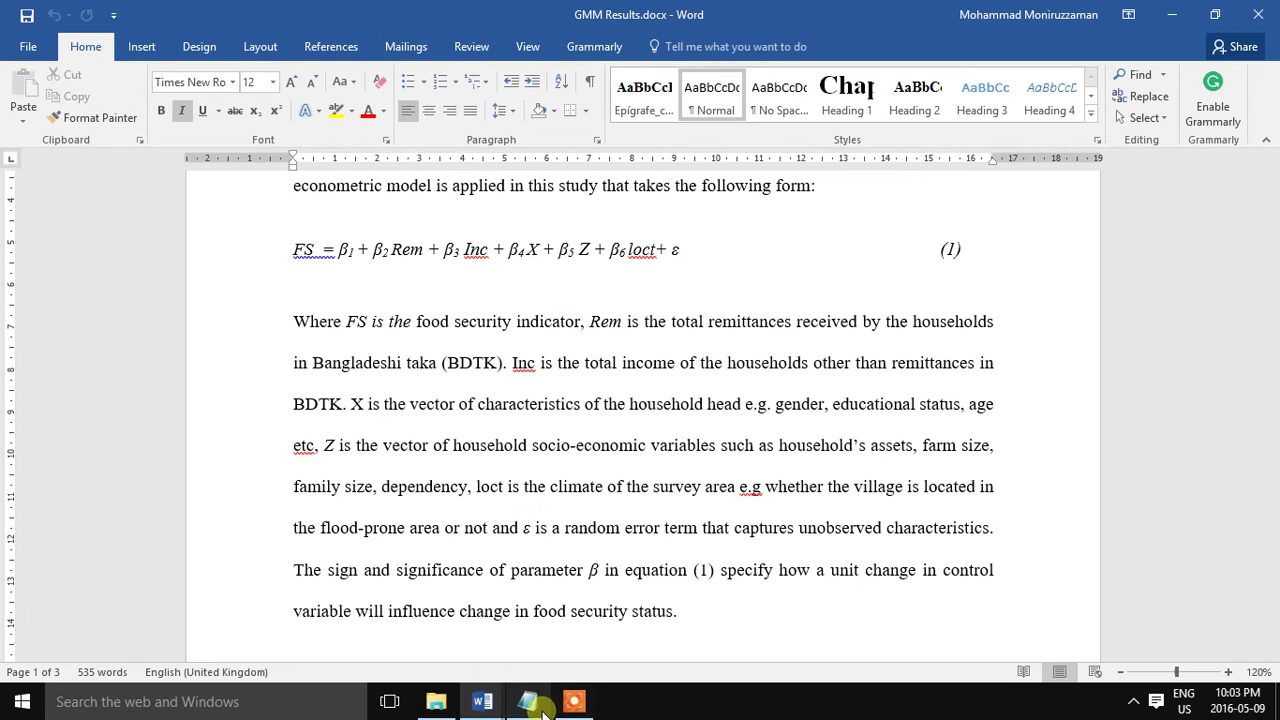
Launch EViews 7 and create an unstructured, undated workfile with 754 observations.
click(18, 703)
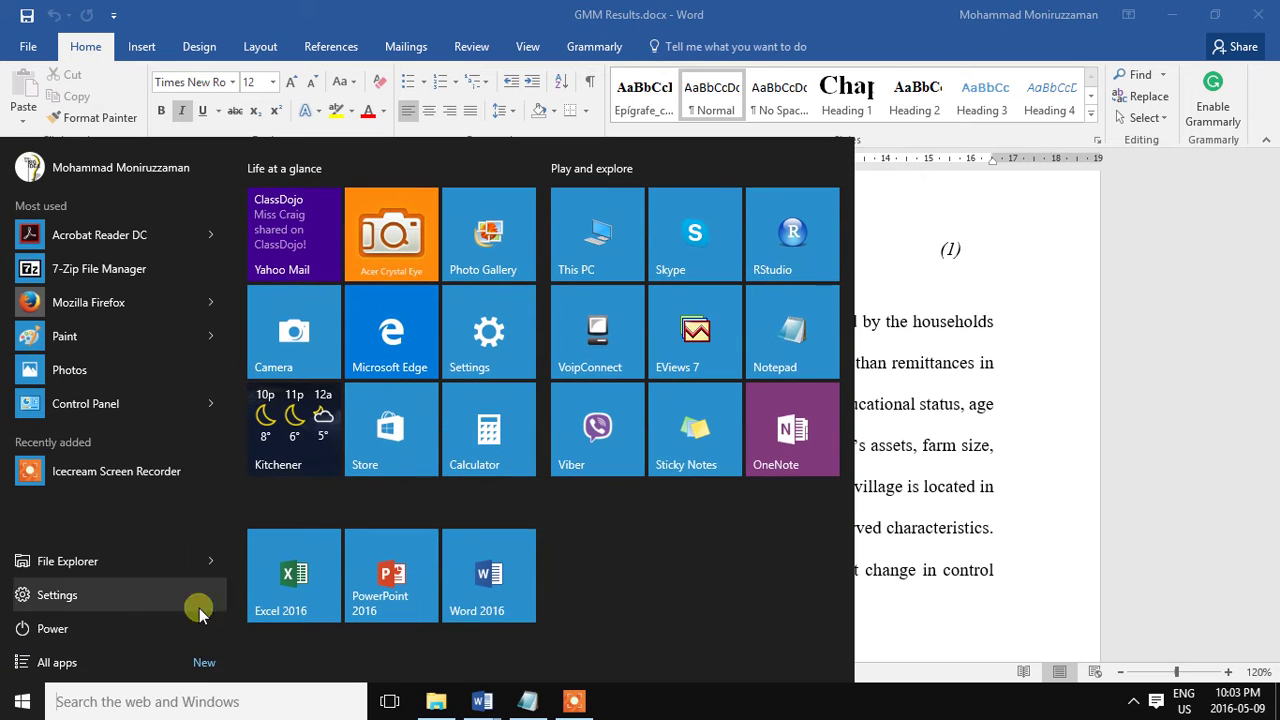
click(684, 366)
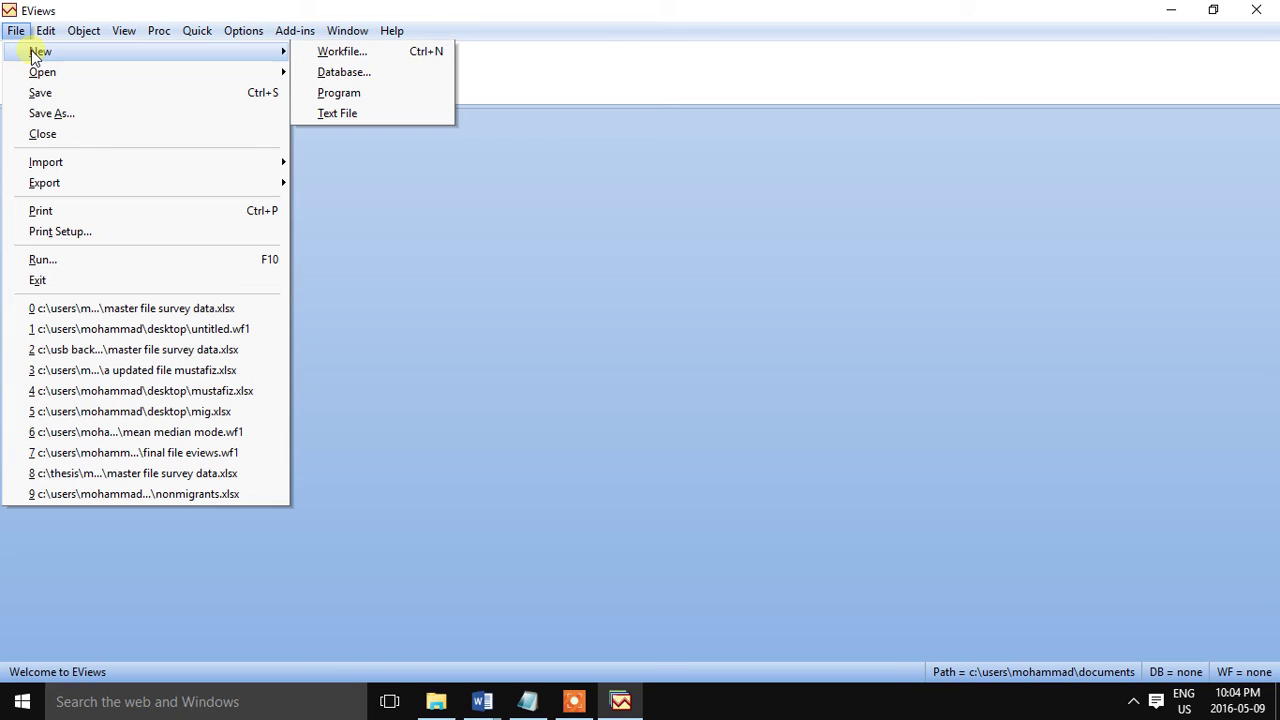
click(357, 49)
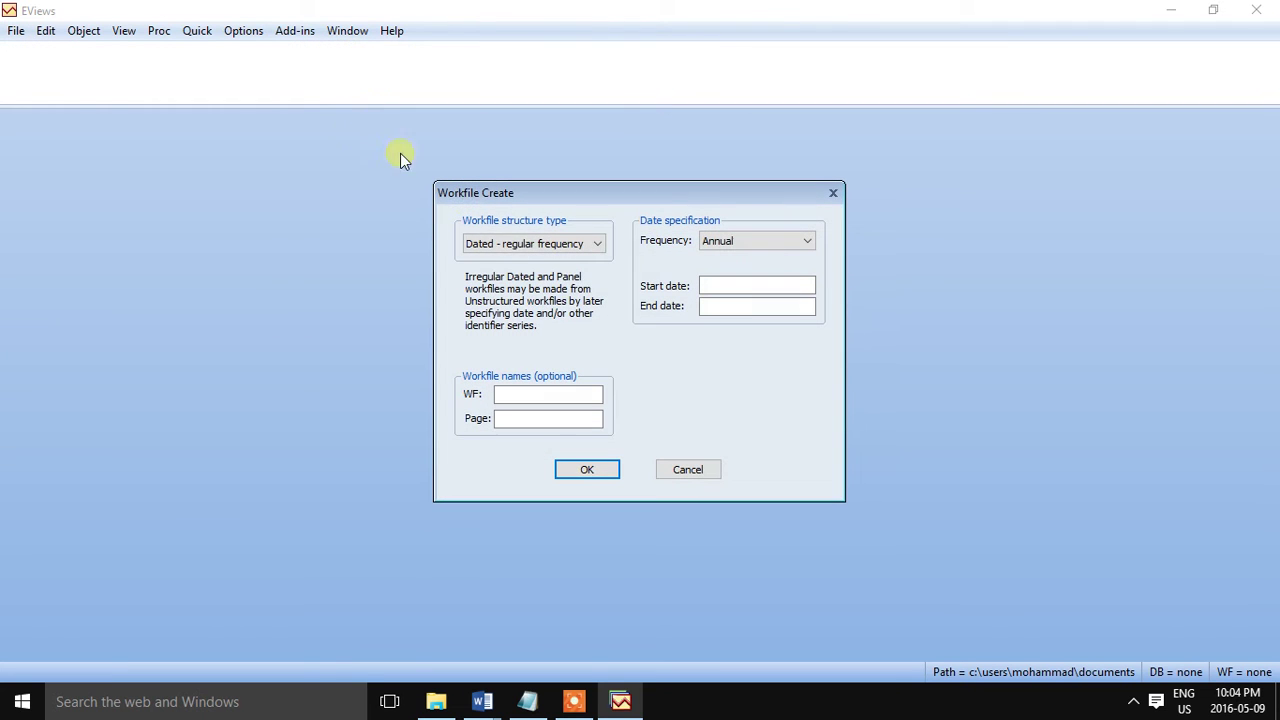
click(597, 244)
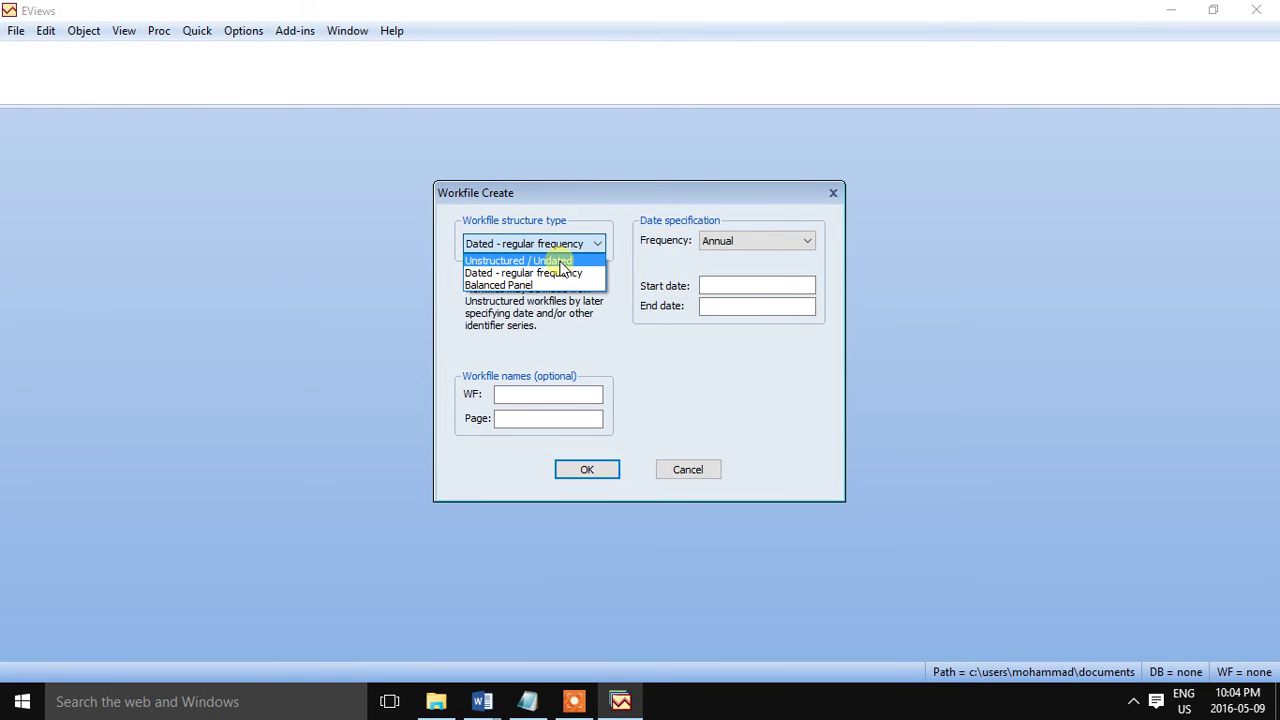
click(560, 263)
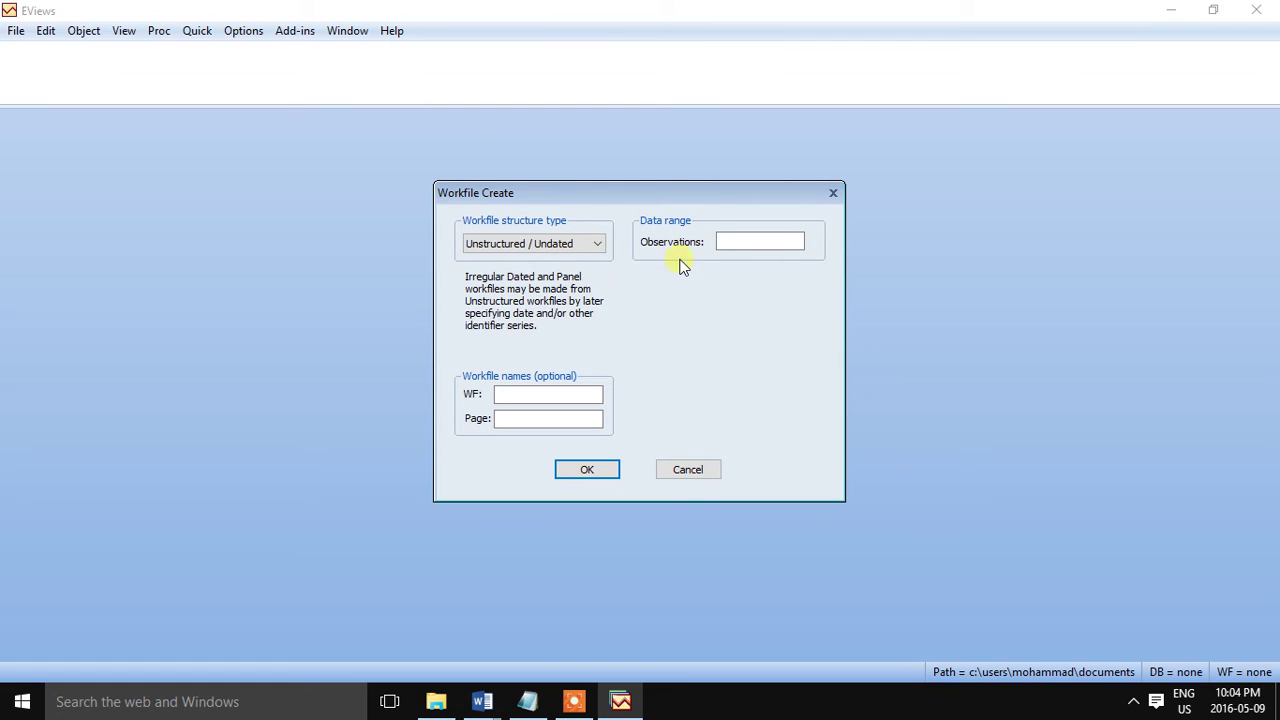
click(737, 244)
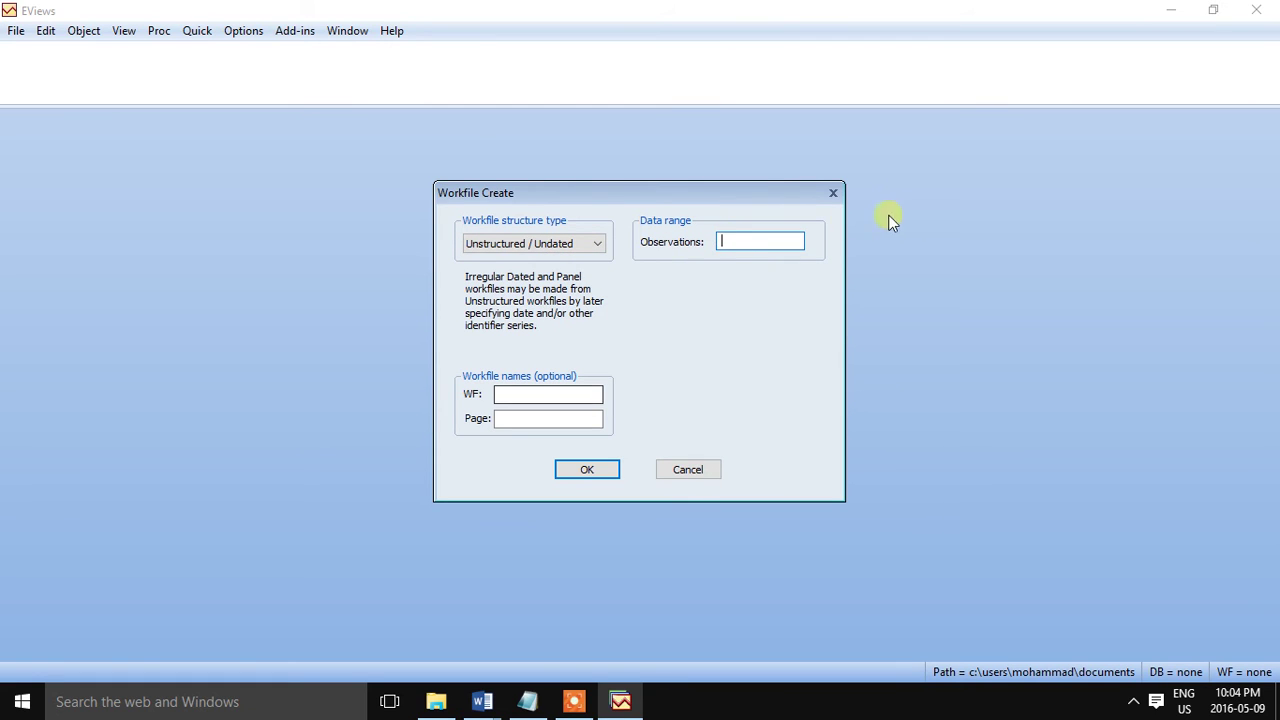
text(754)
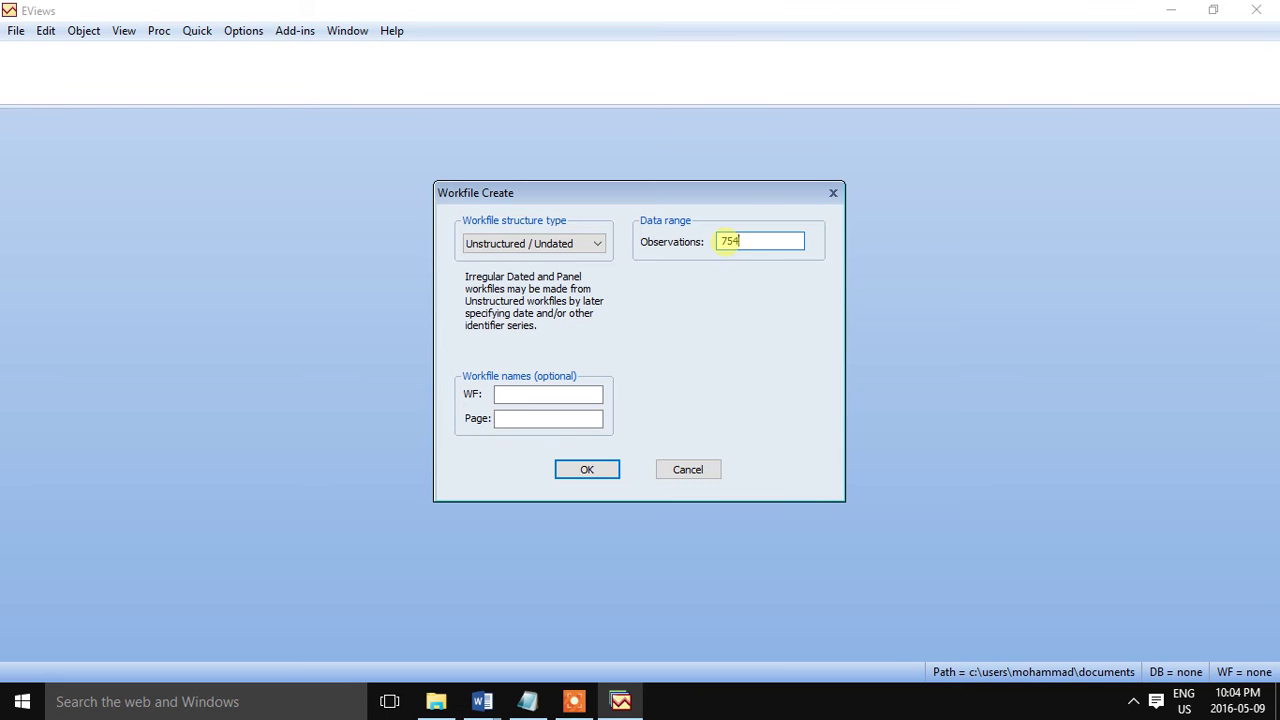
click(596, 469)
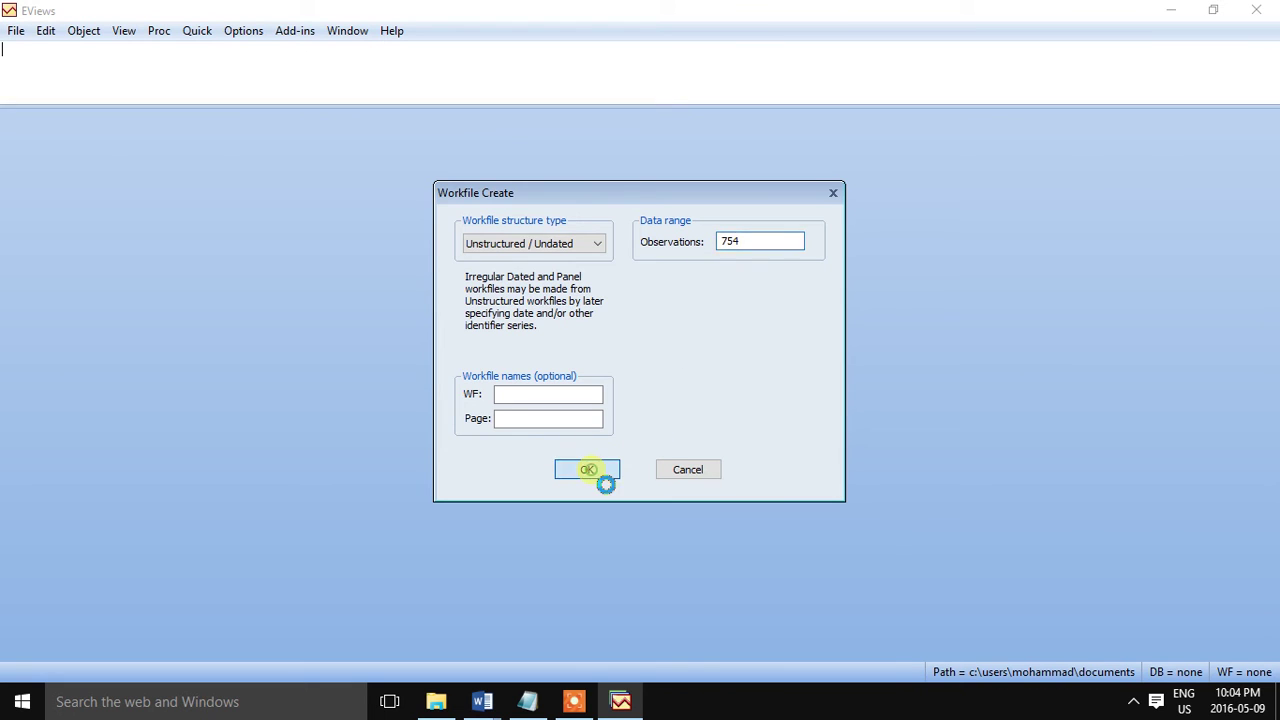
Import the Migrants sheet of Desktop\Master file Survey Data.xlsx into the workfile.
click(15, 32)
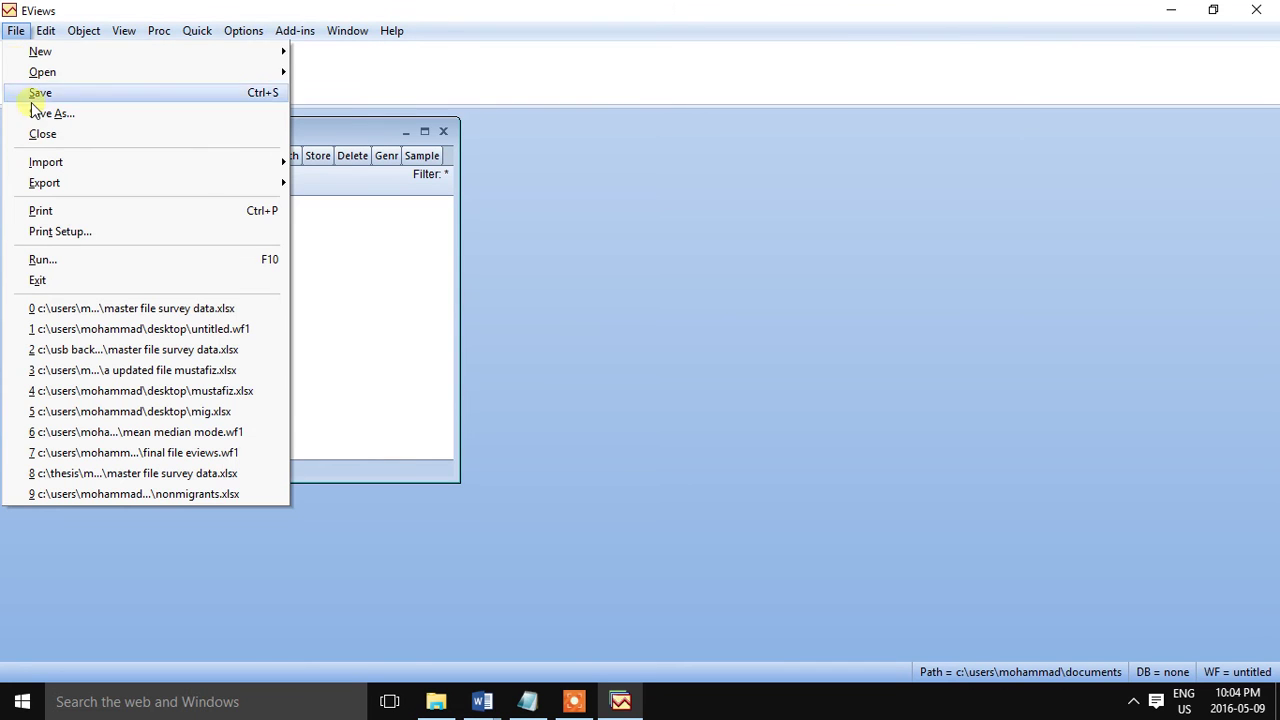
mouse_move(45, 168)
click(342, 162)
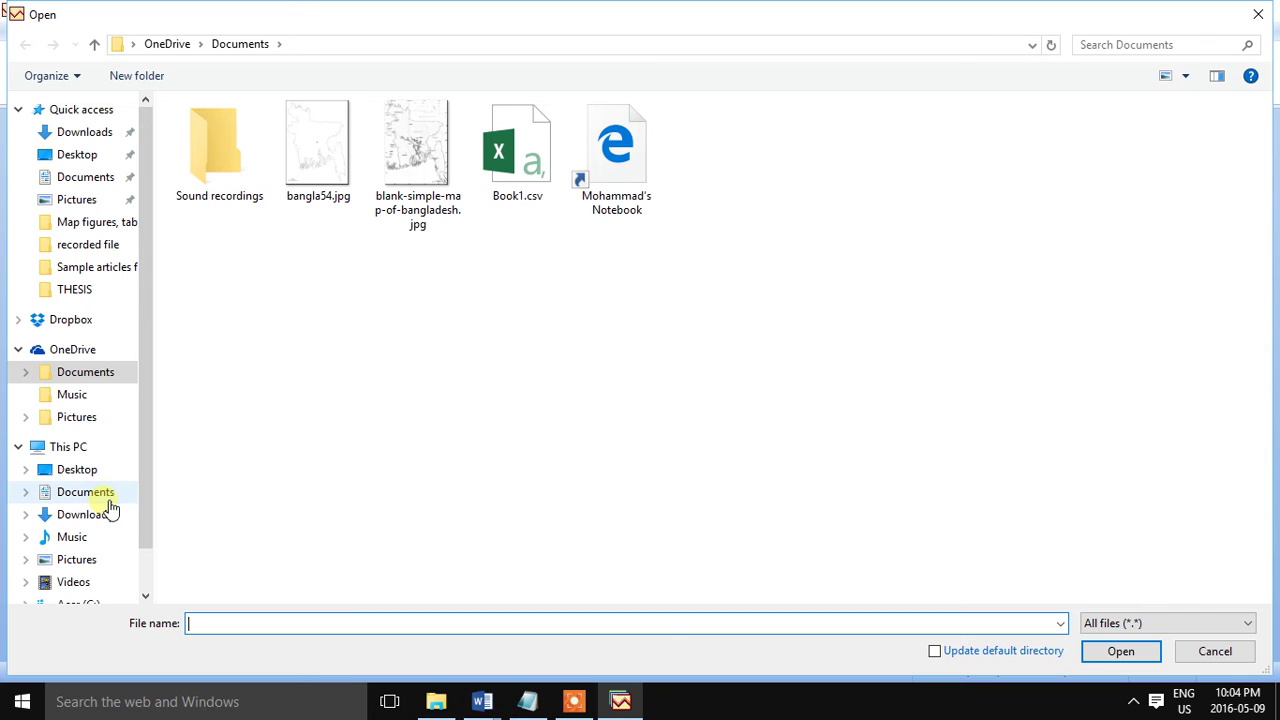
click(100, 472)
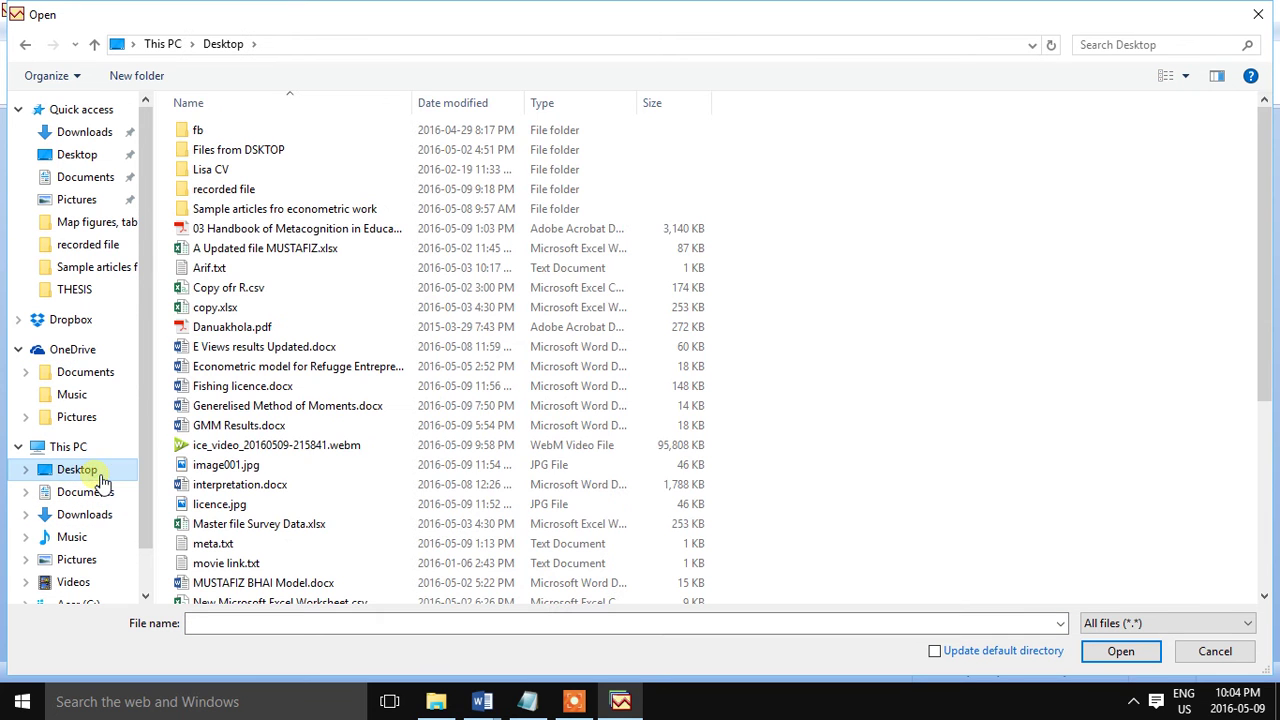
scroll(337, 482, down, 5)
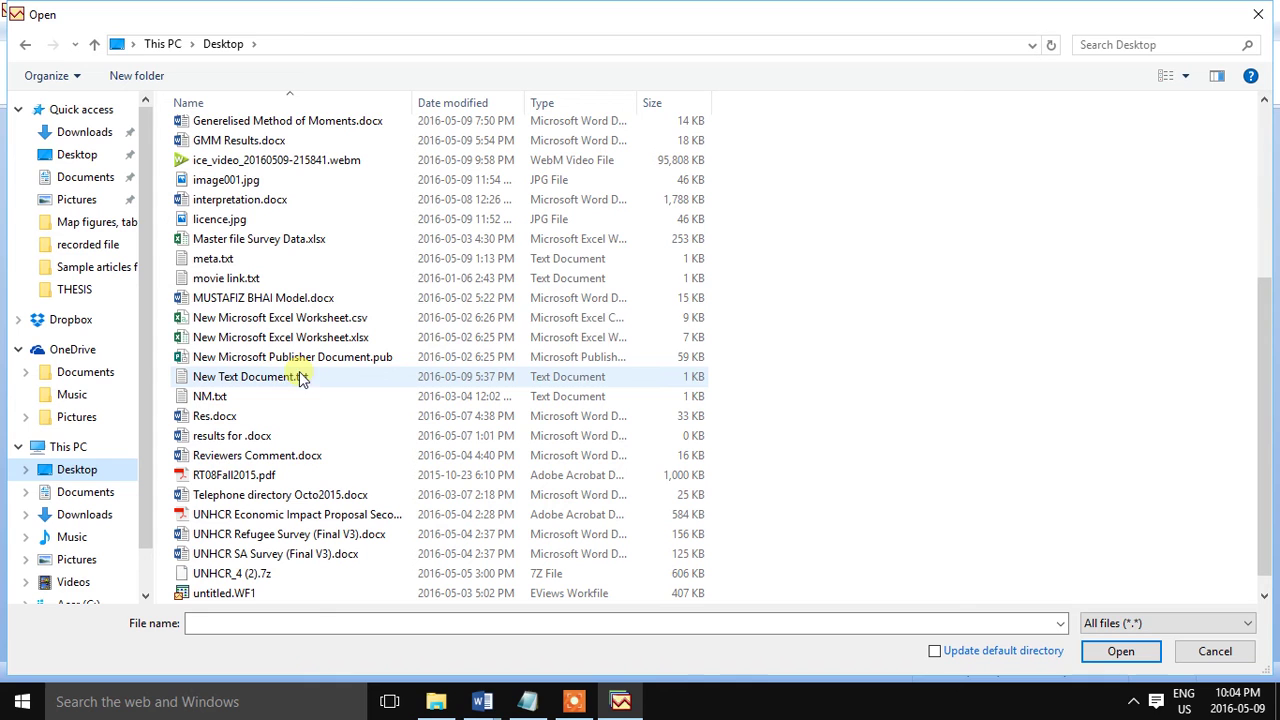
click(264, 242)
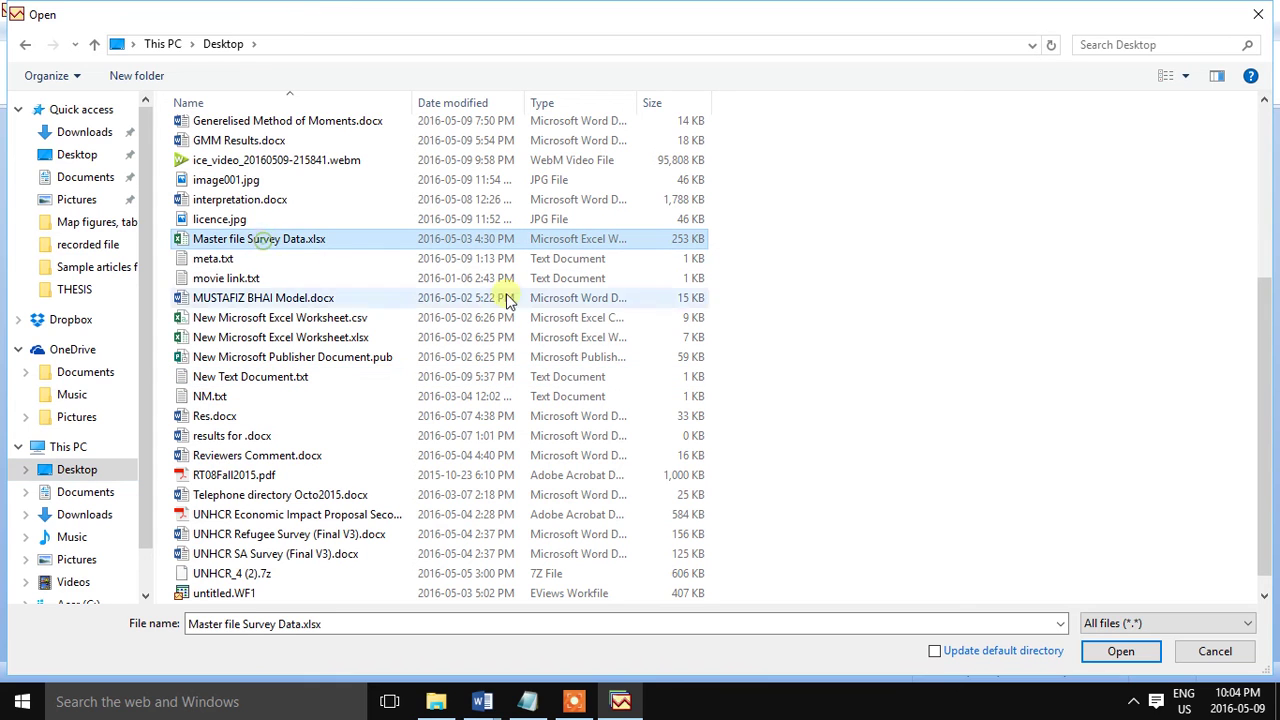
click(1120, 651)
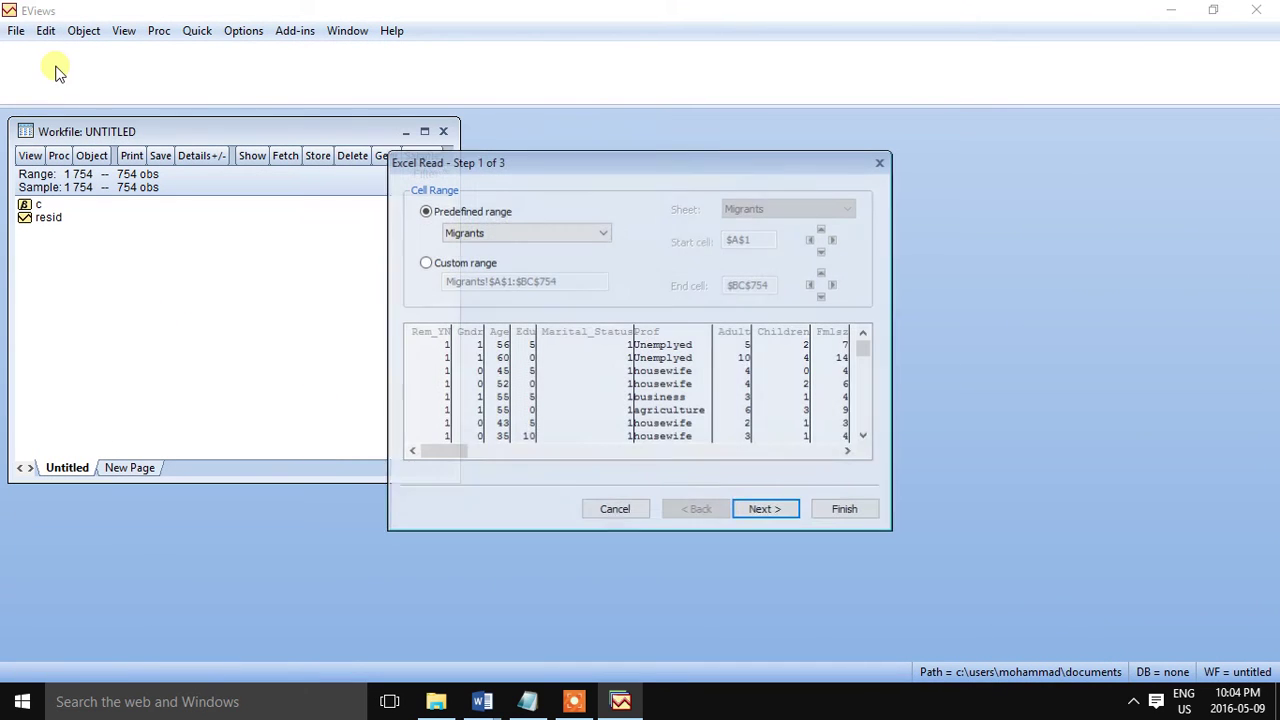
click(764, 510)
click(765, 510)
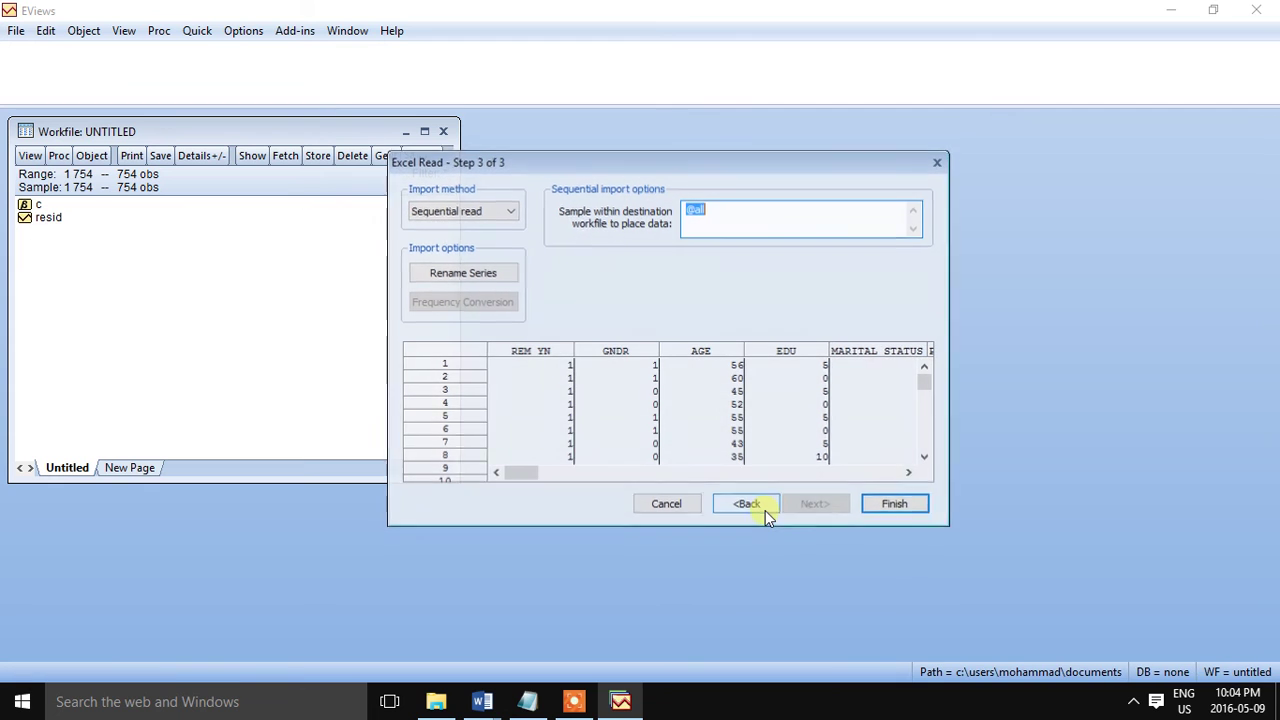
click(900, 505)
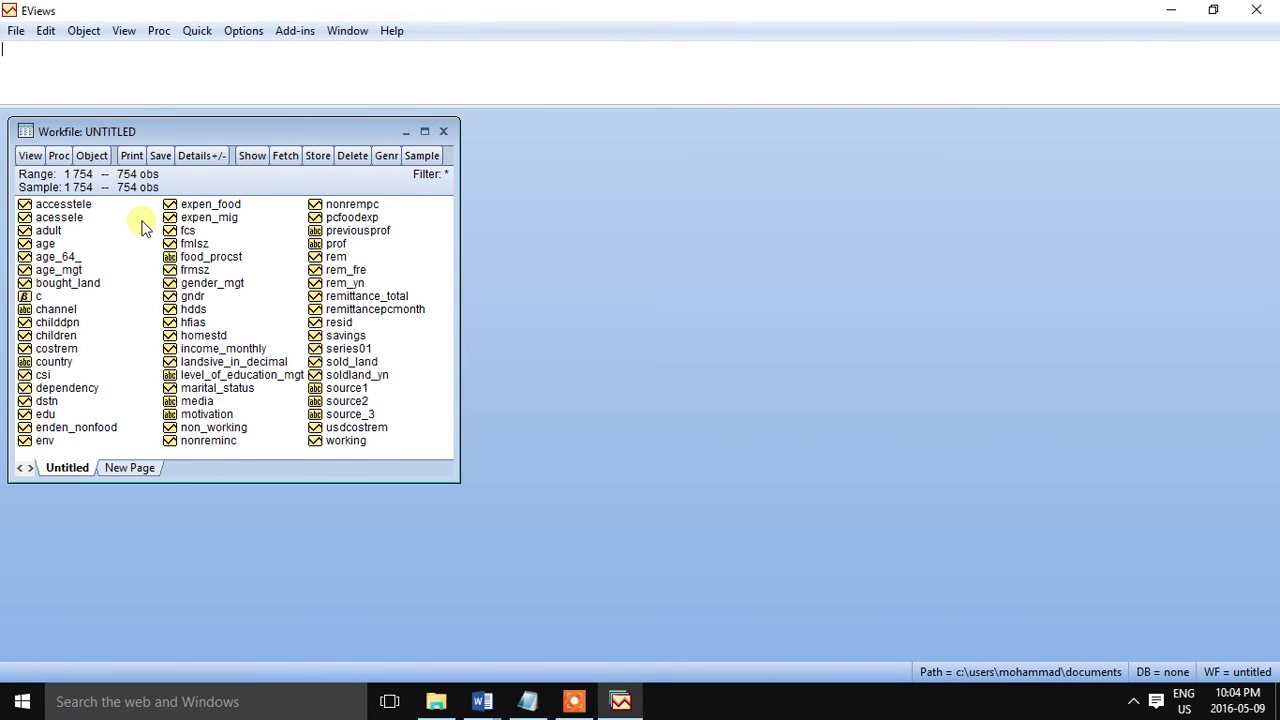
Check the hdds series values (first ones 5, 4, 5, 8), then return to the workfile.
double_click(200, 309)
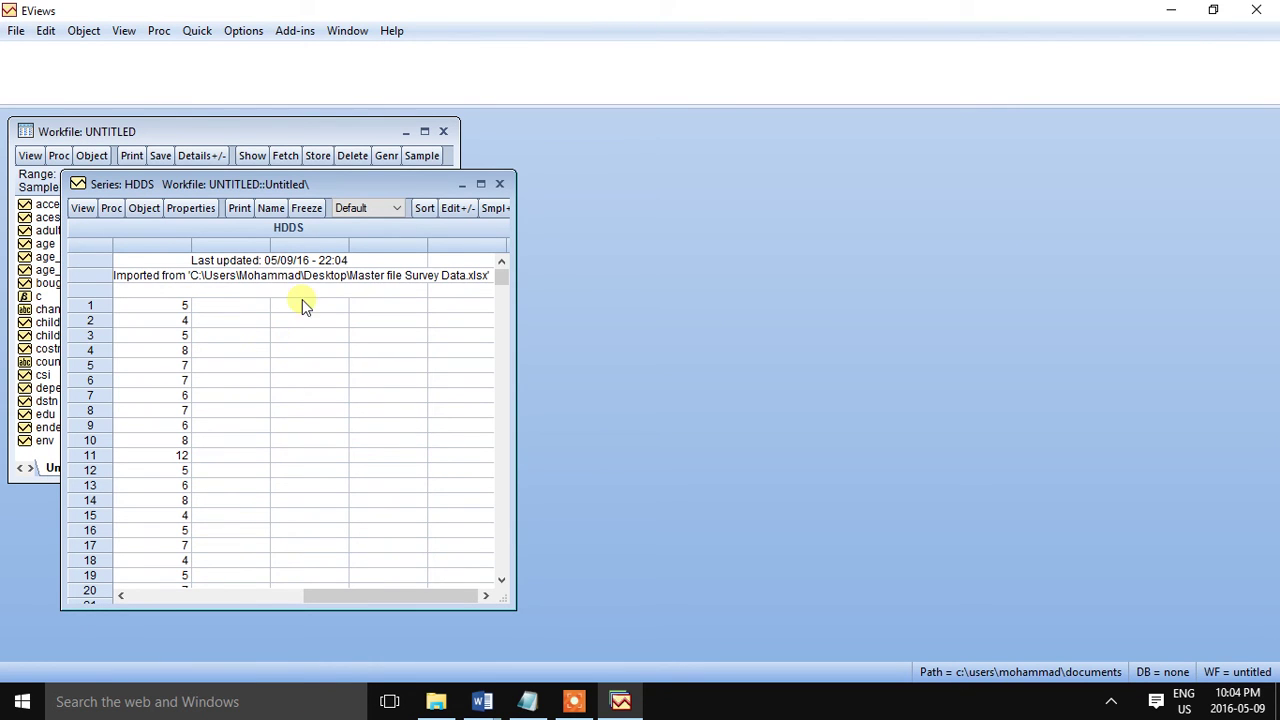
click(500, 184)
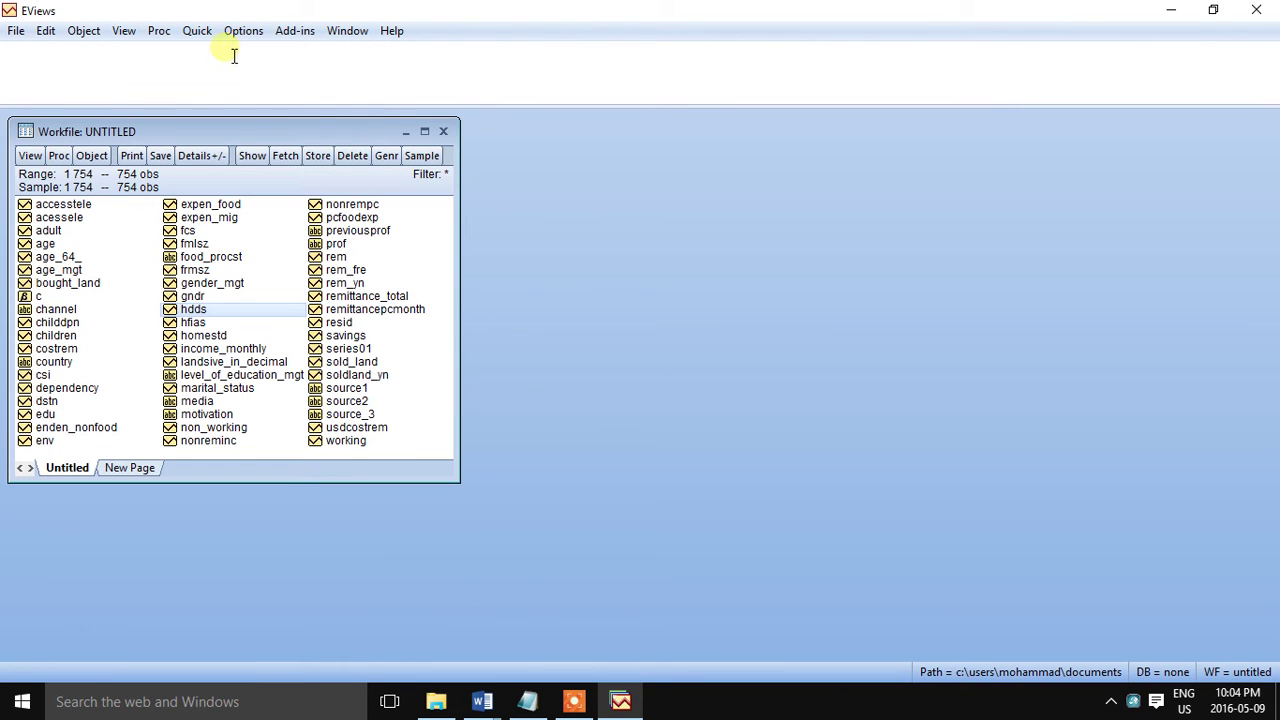
click(196, 31)
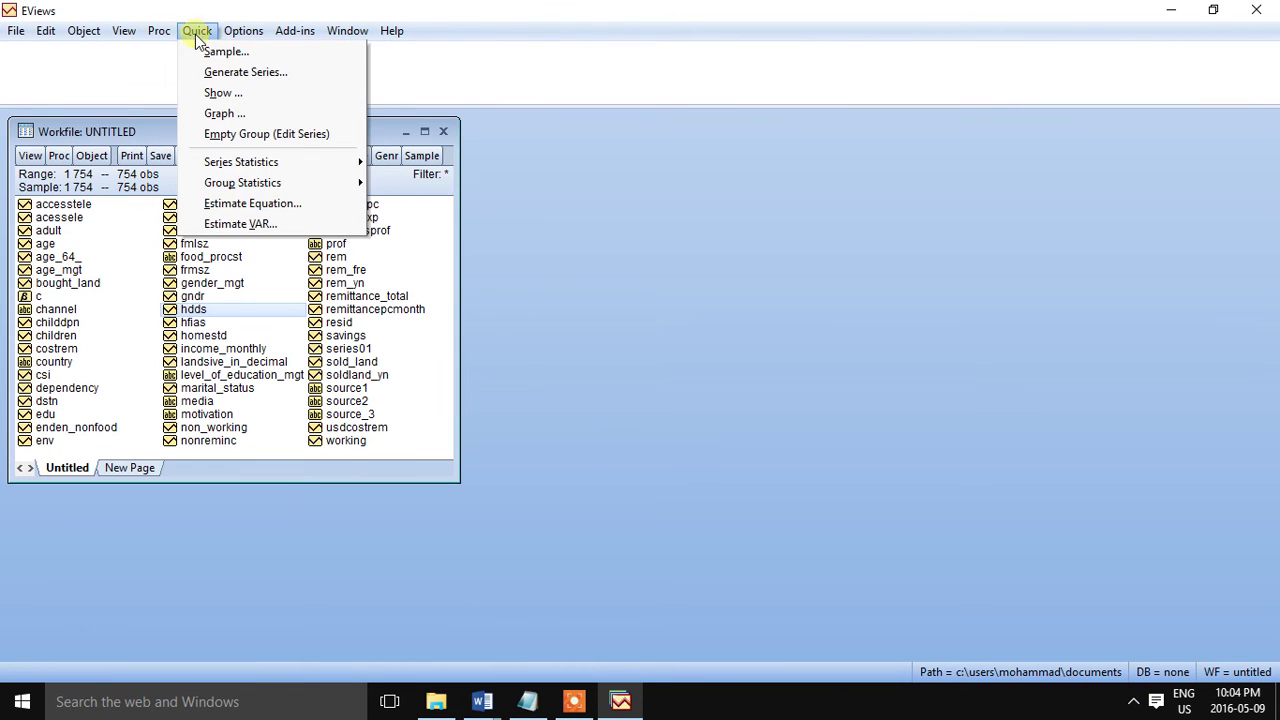
Copy the saved variable list from Notepad for a new equation estimation.
click(251, 203)
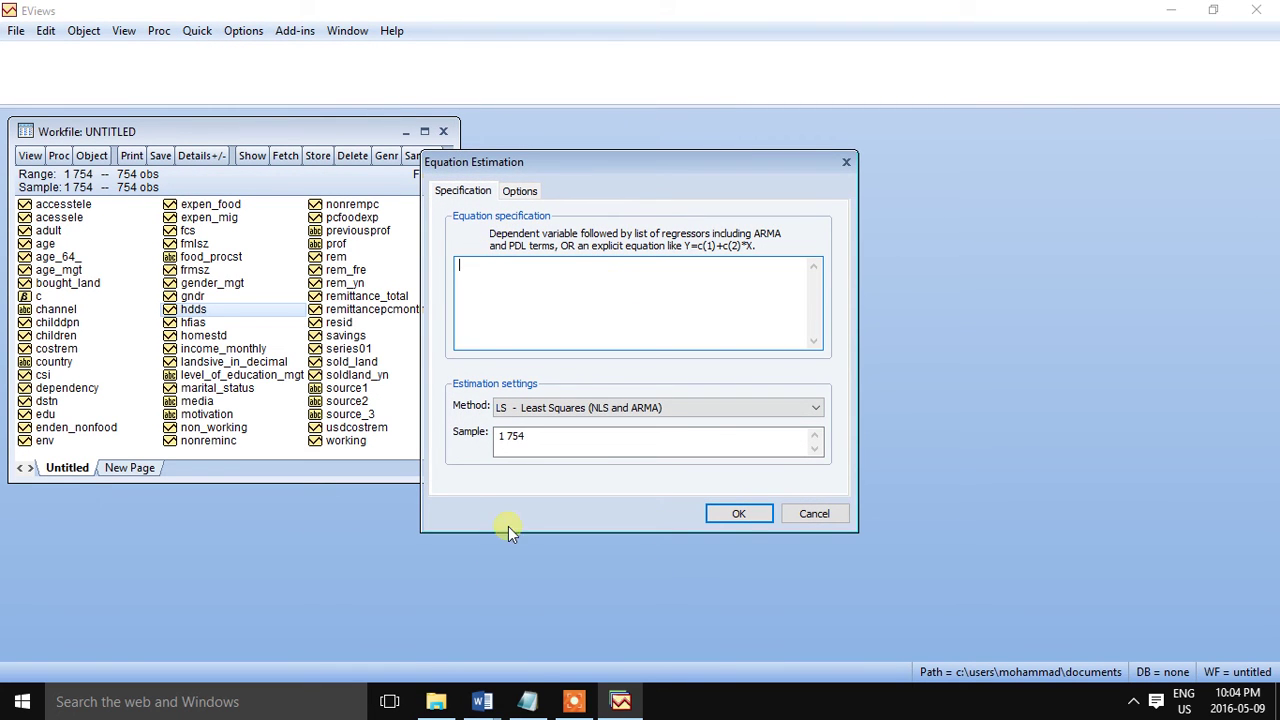
click(546, 703)
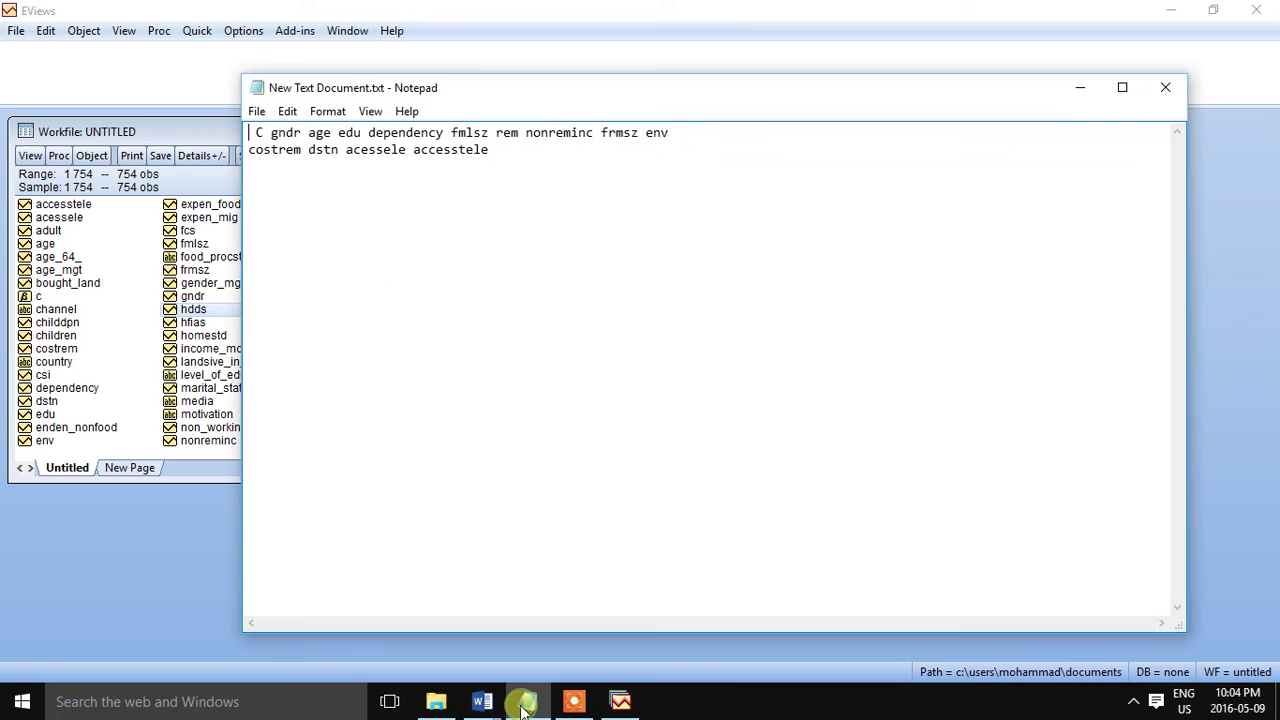
click(553, 172)
drag(553, 172, 141, 126)
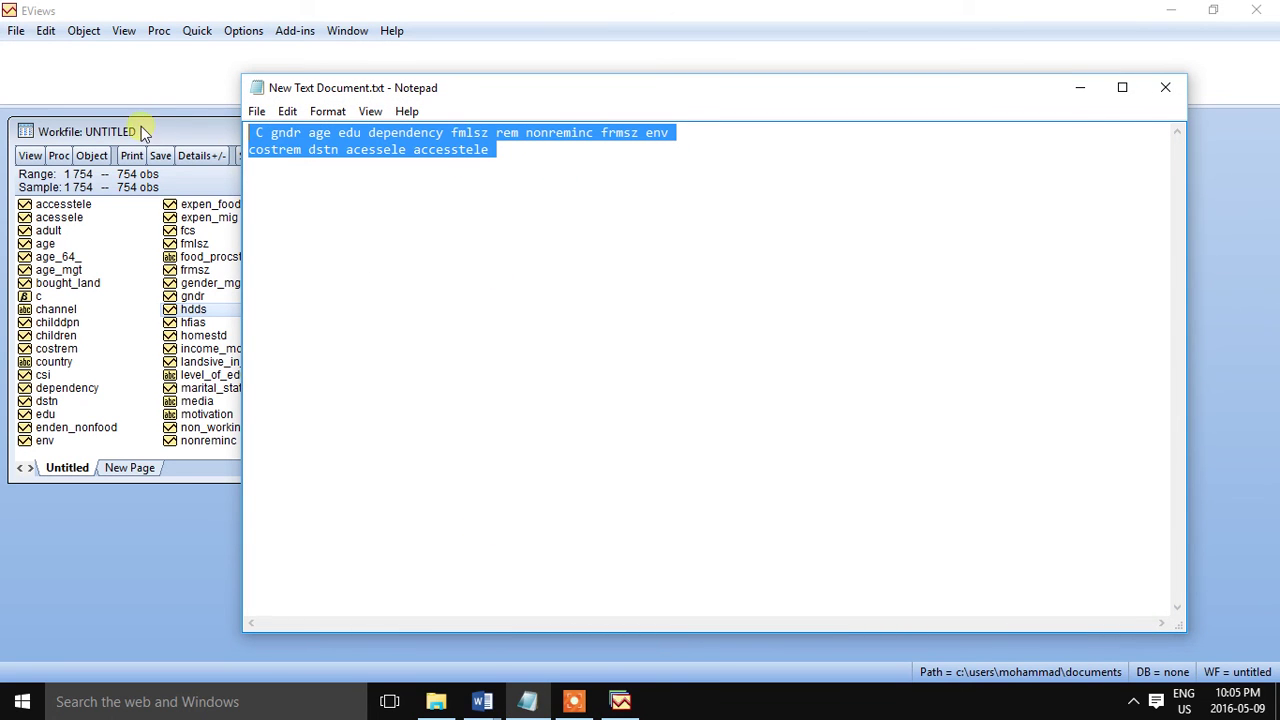
right_click(312, 148)
click(376, 208)
click(1080, 87)
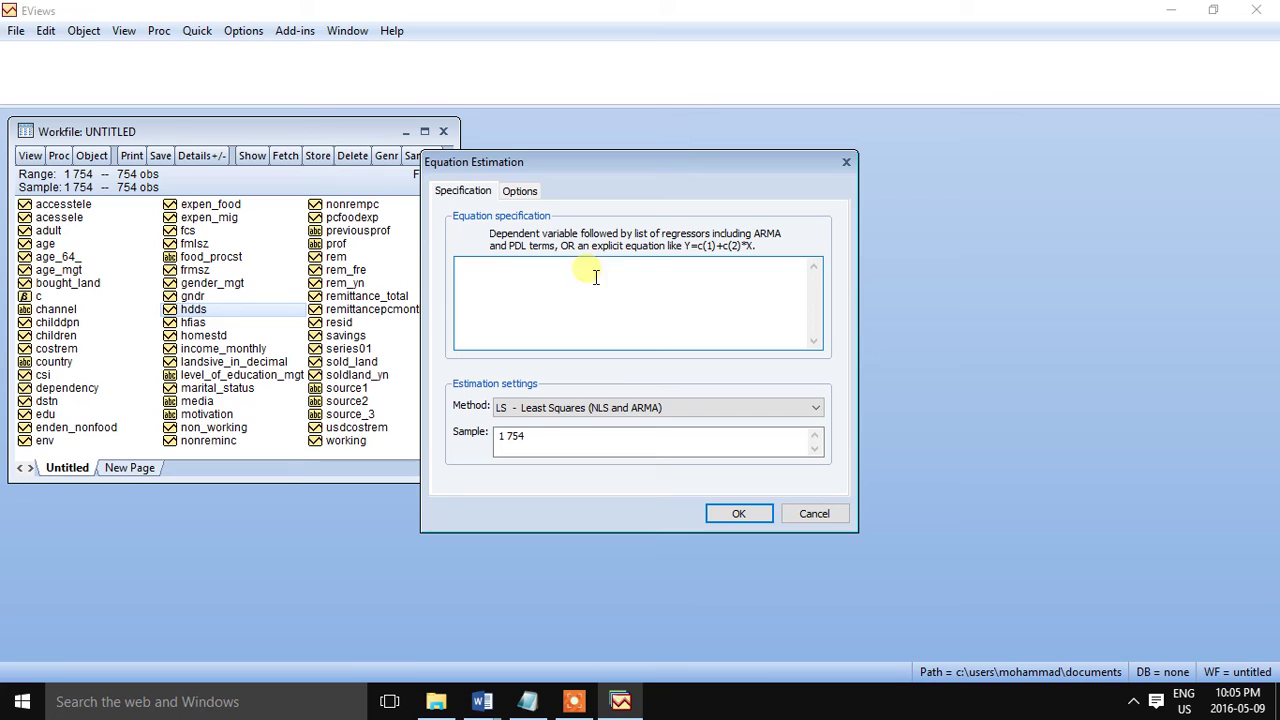
Specify hdds C gndr age edu dependency fmlsz rem nonreminc frmsz env, removing the second variable line.
key(ctrl+v)
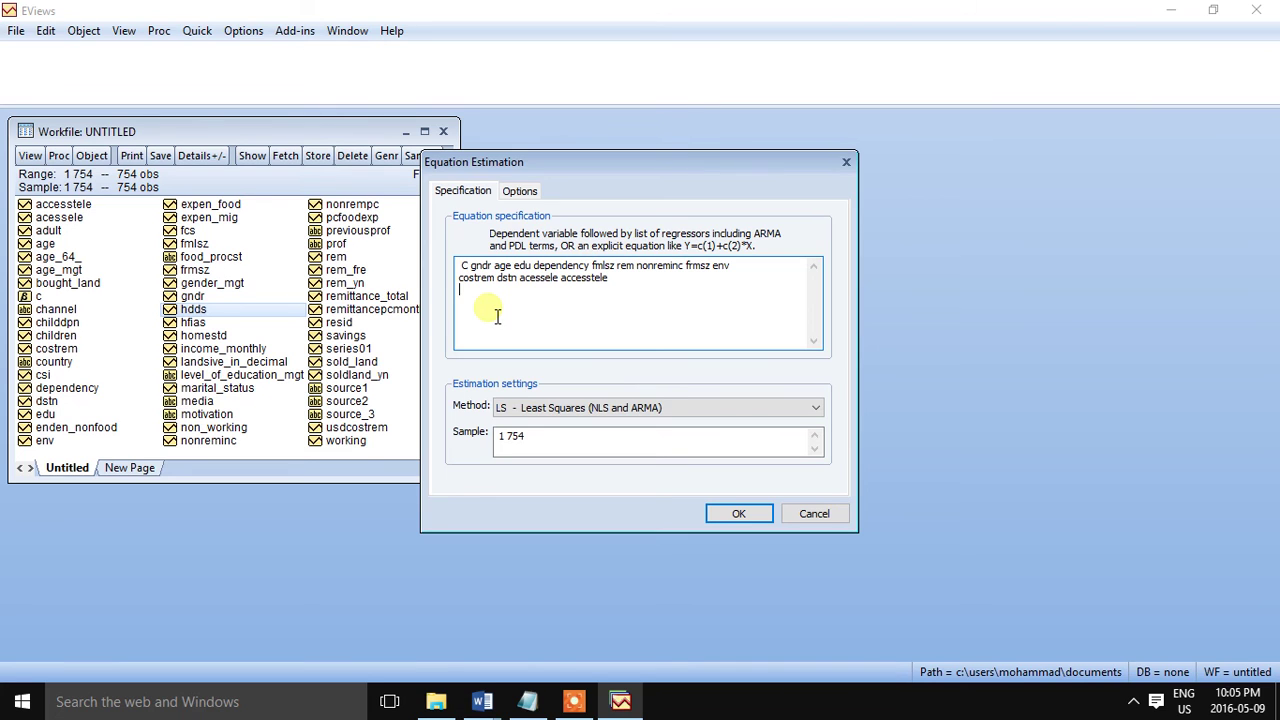
click(462, 266)
text(hdds )
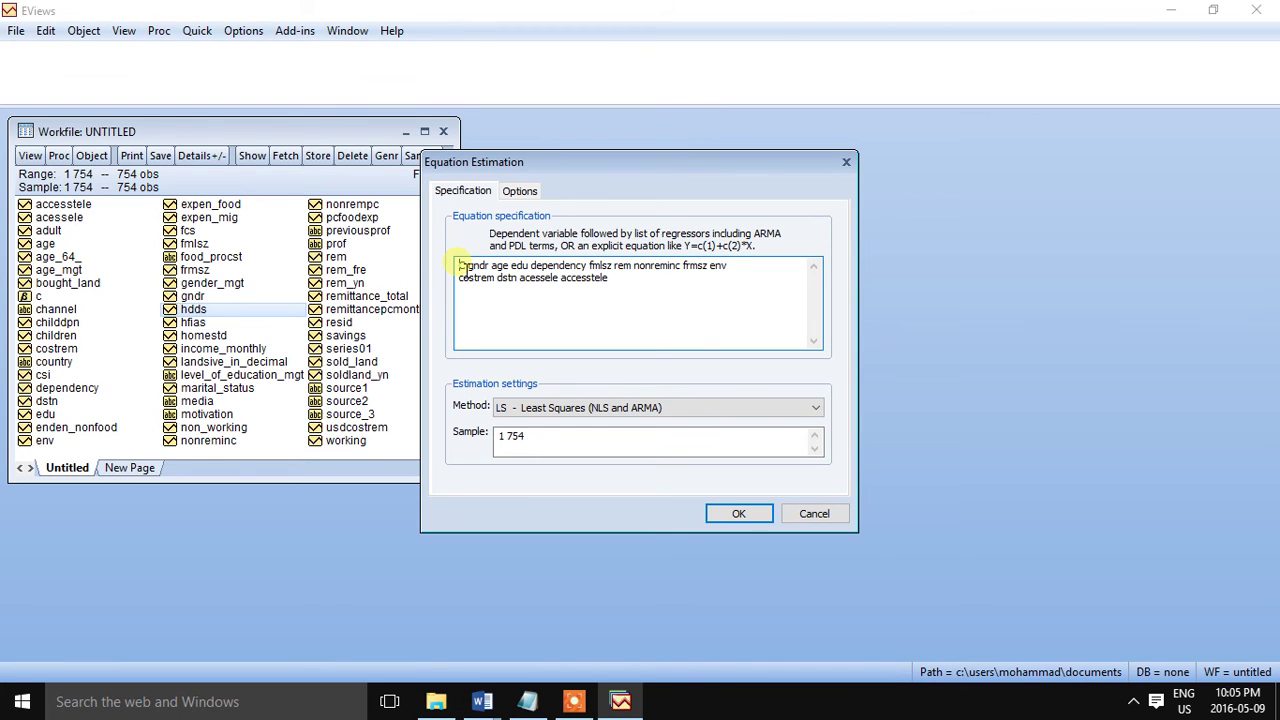
text(ds C)
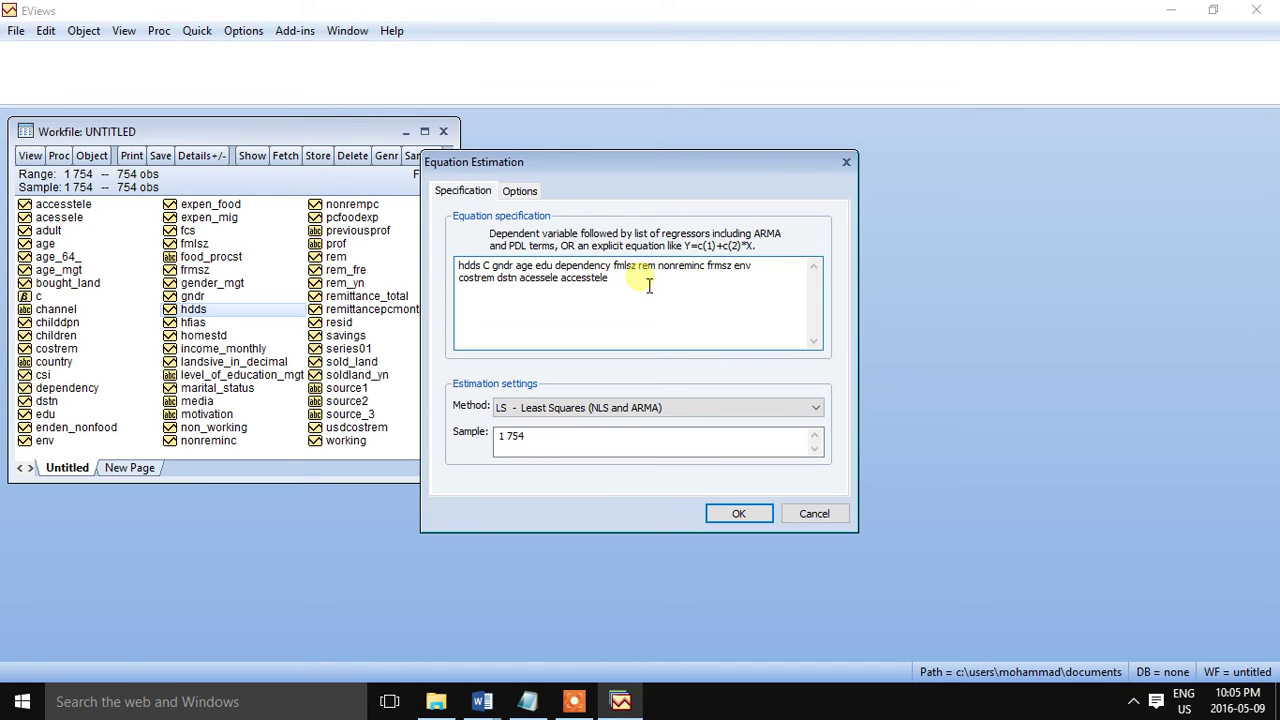
drag(648, 285, 428, 282)
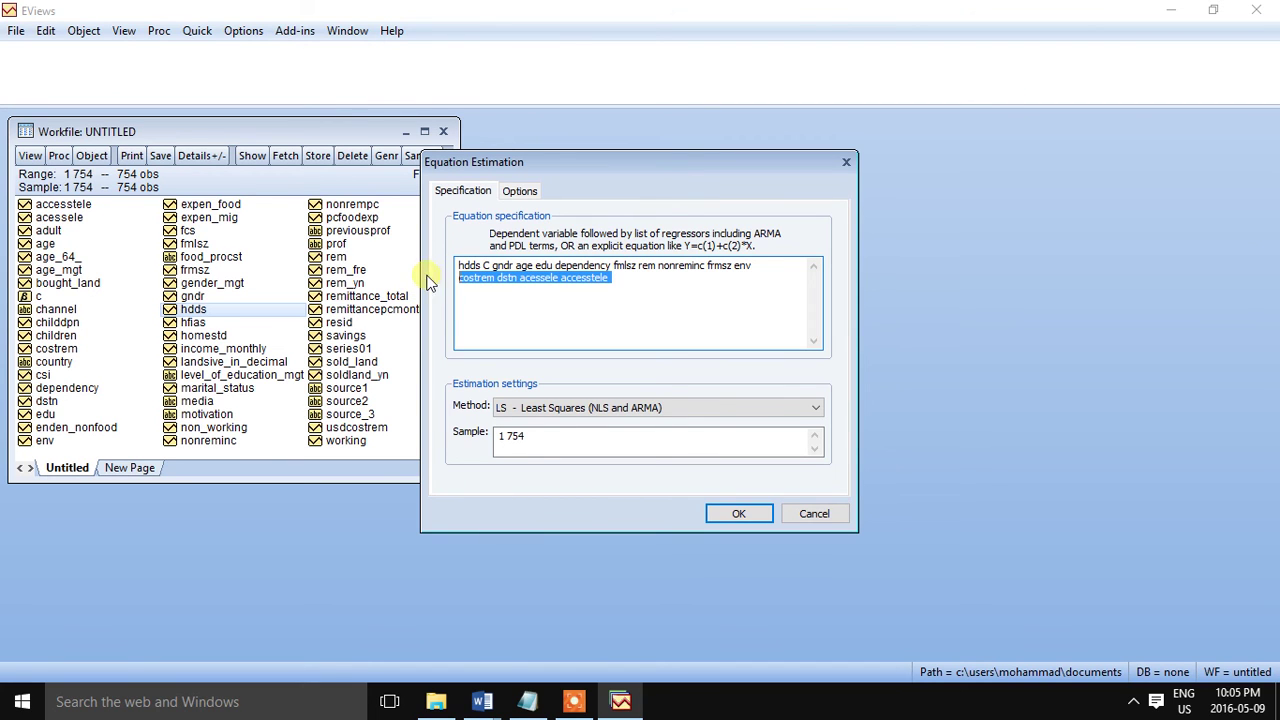
key(Delete)
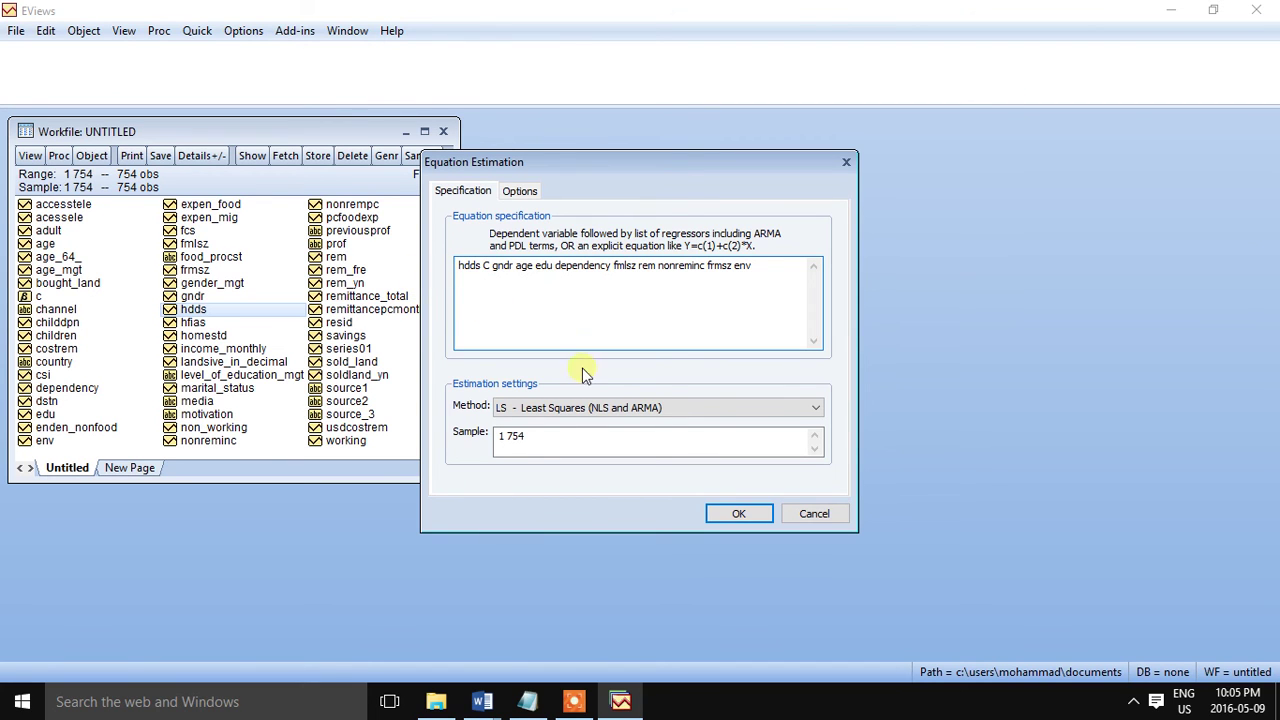
click(816, 404)
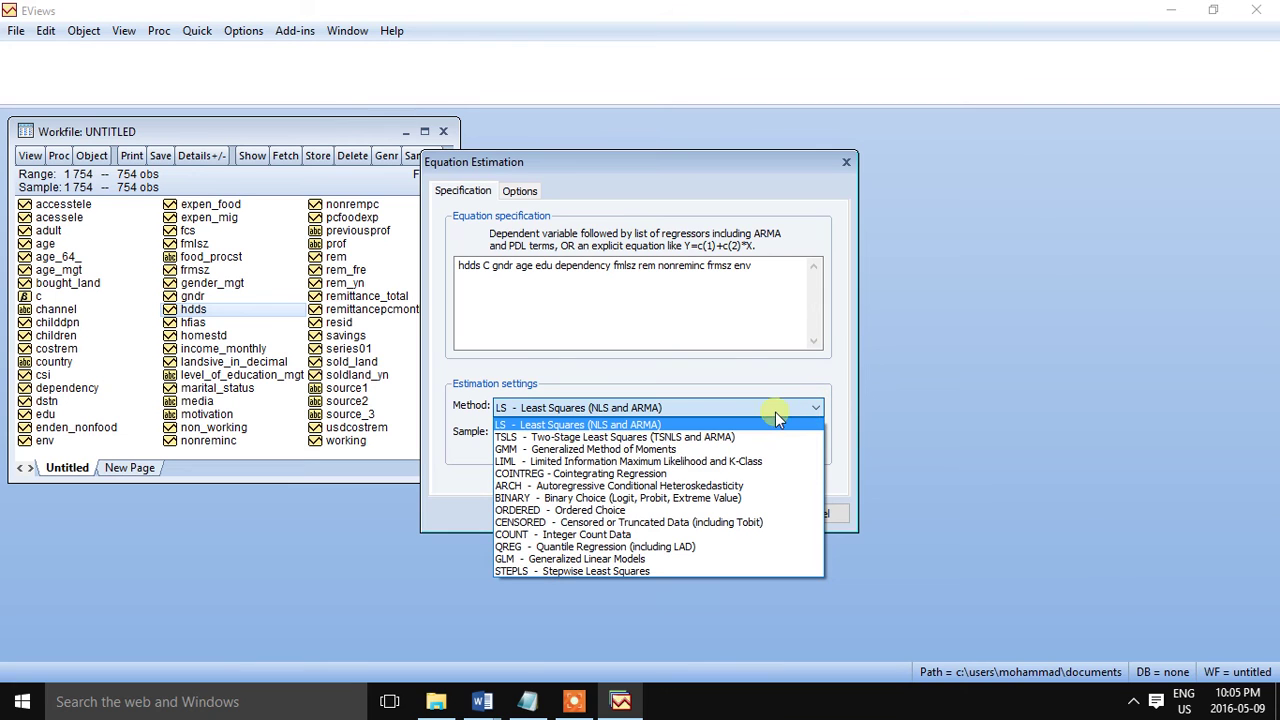
Estimate by GMM with instruments gndr age edu dependency fmlsz frmsz env costrem dstn acessele accesstele.
click(553, 450)
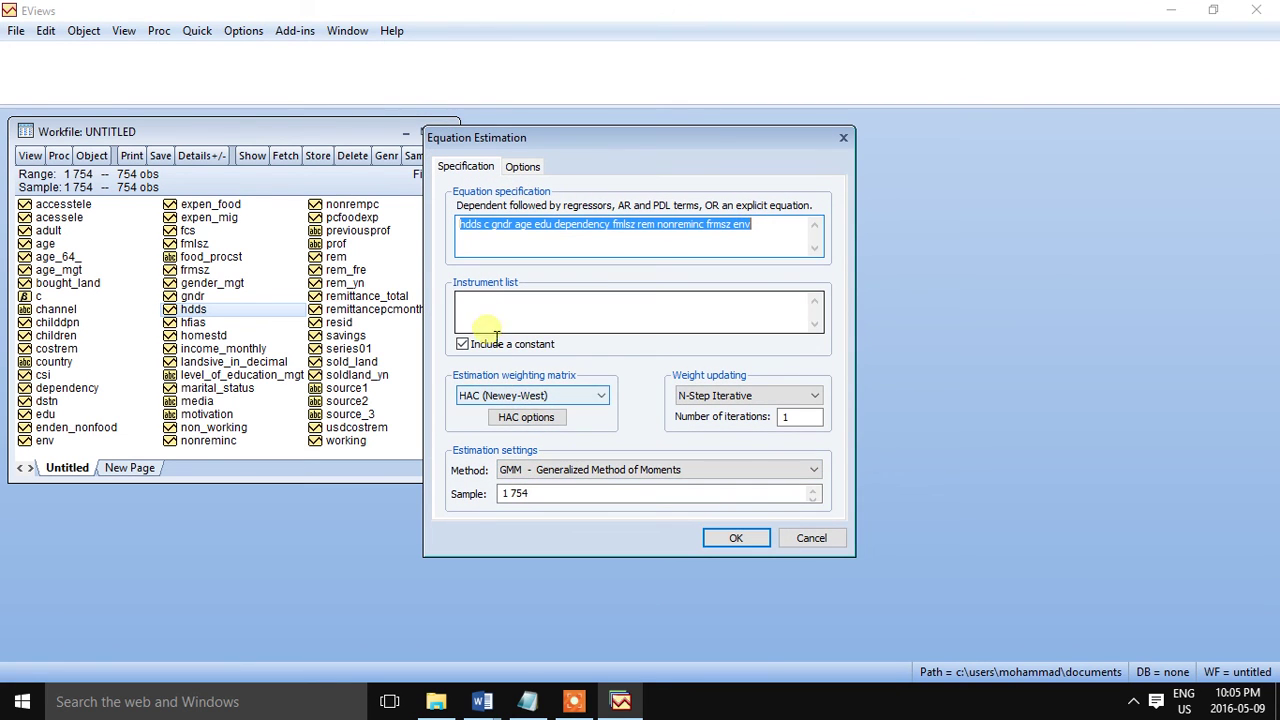
click(488, 312)
key(ctrl+v)
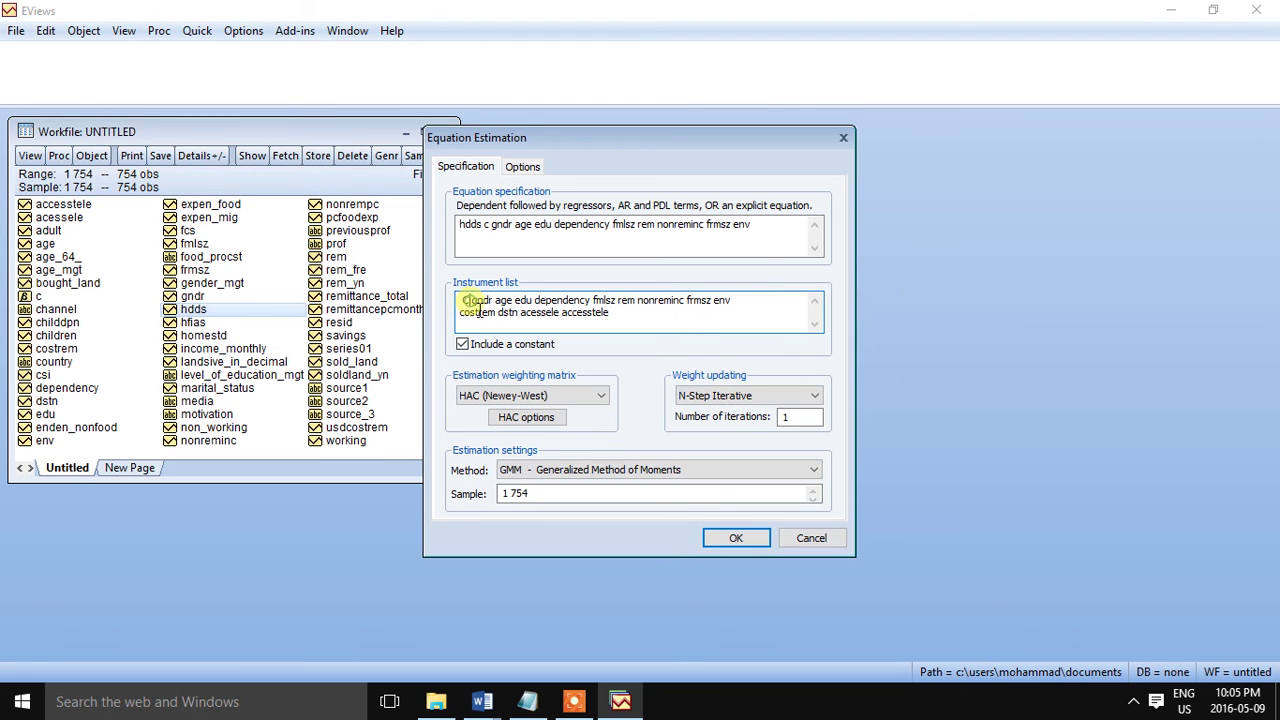
key(BackSpace)
key(BackSpace)
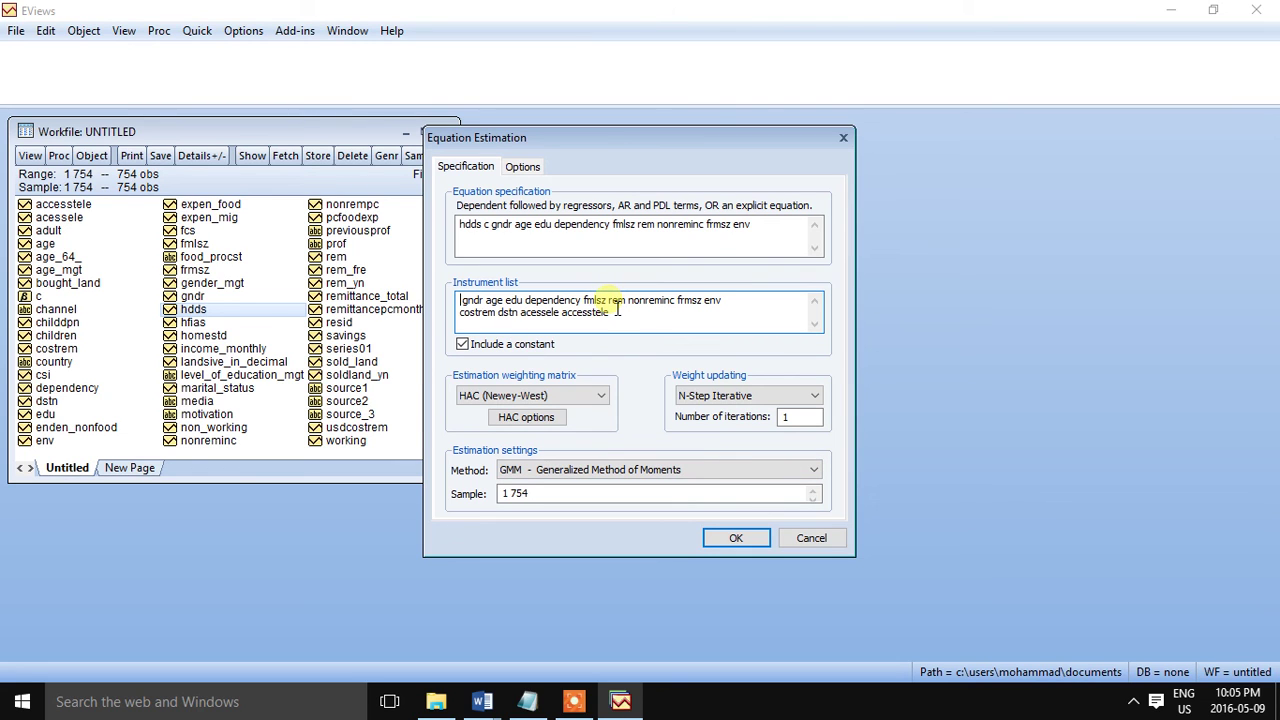
drag(610, 300, 676, 299)
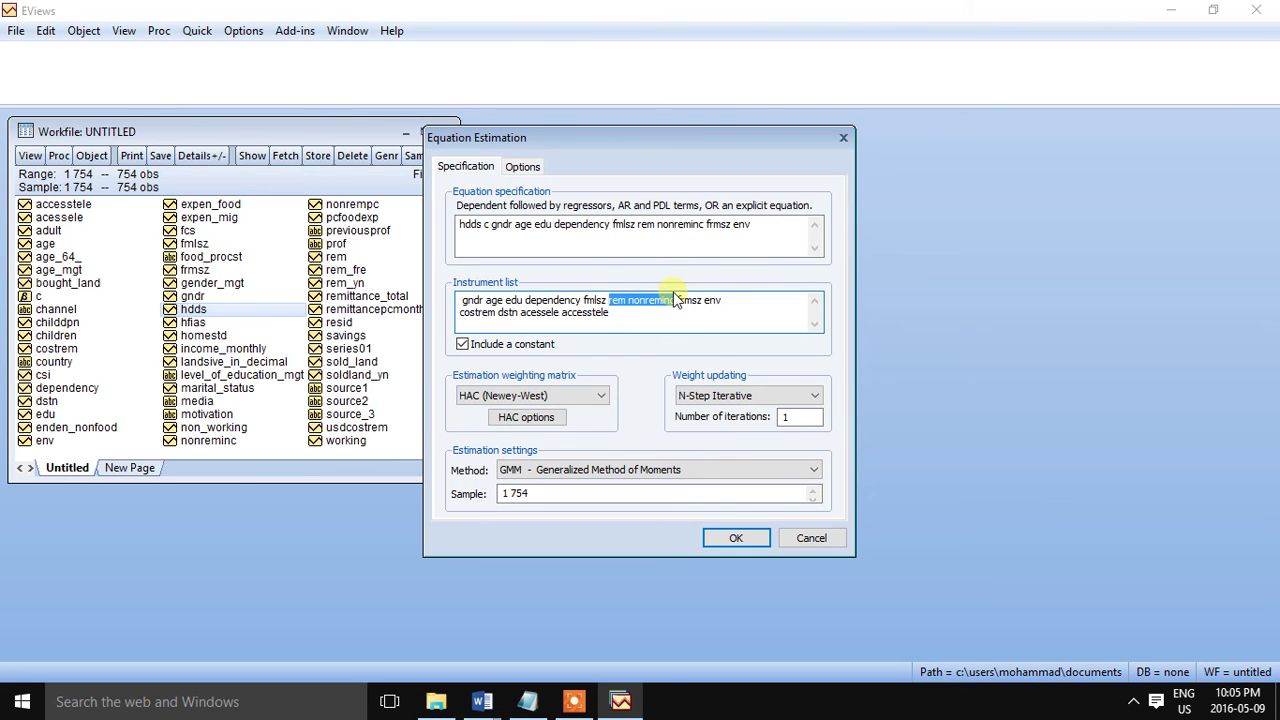
key(Delete)
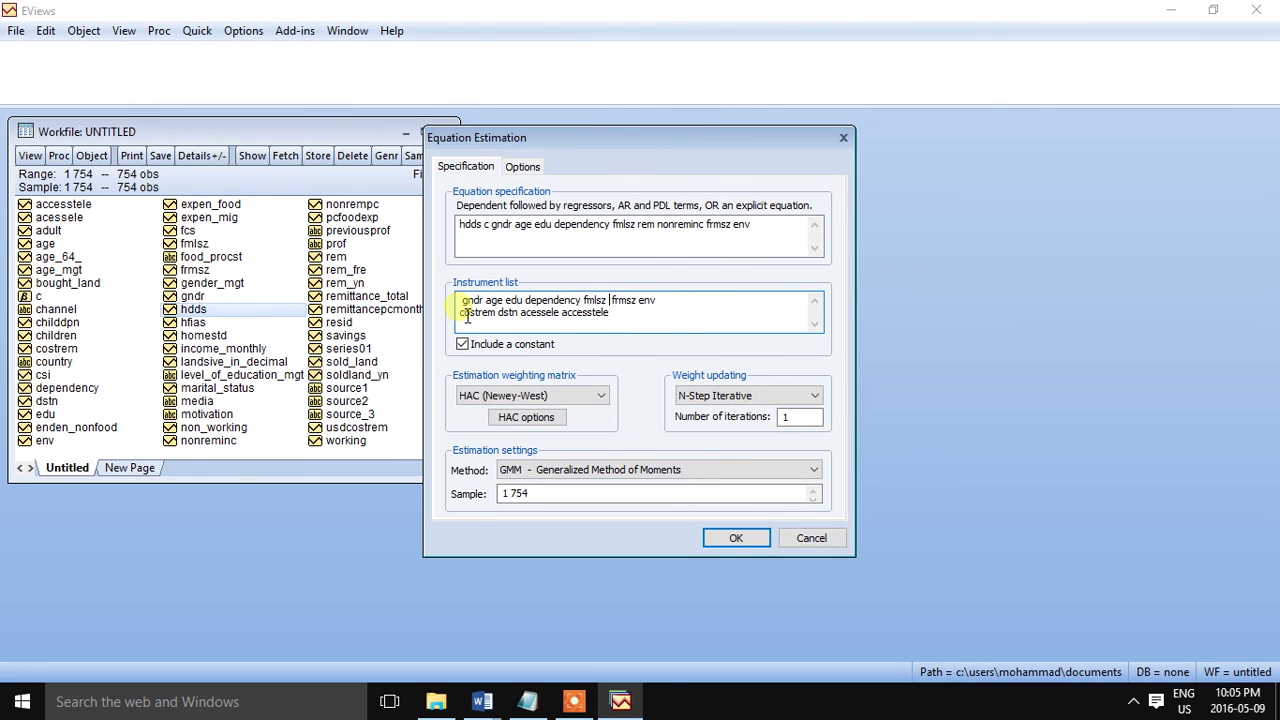
key(Delete)
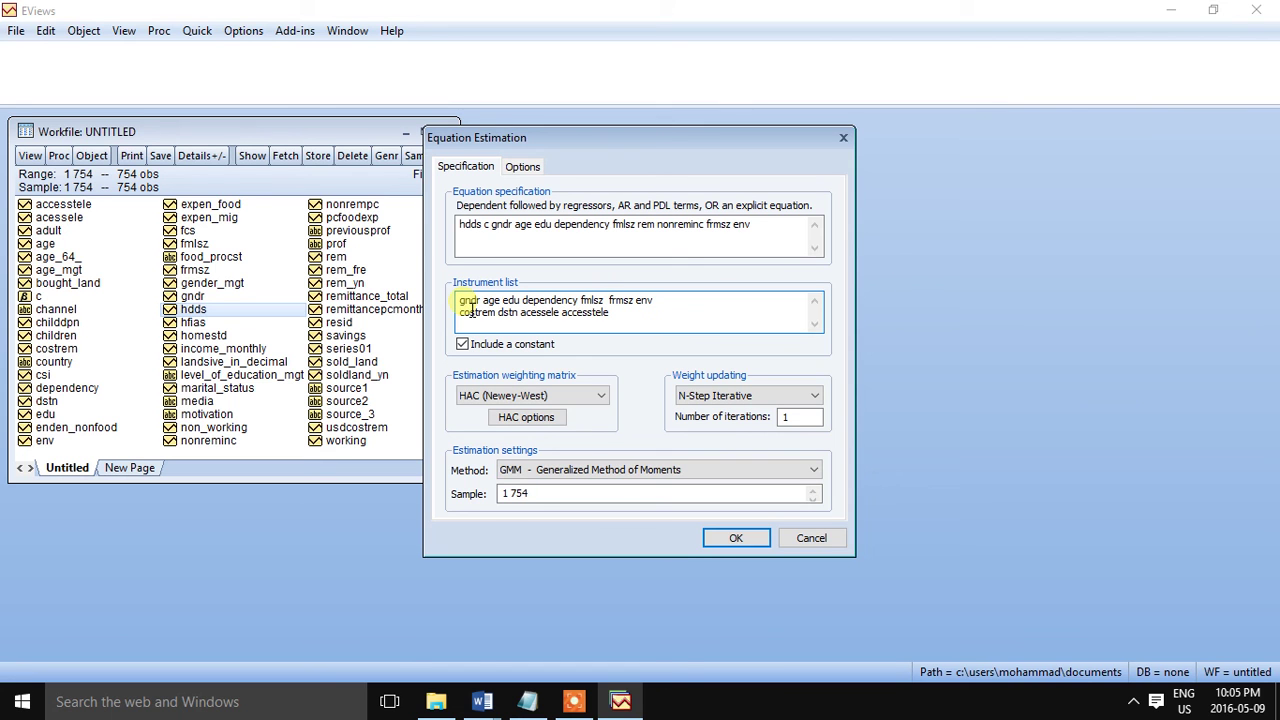
click(735, 537)
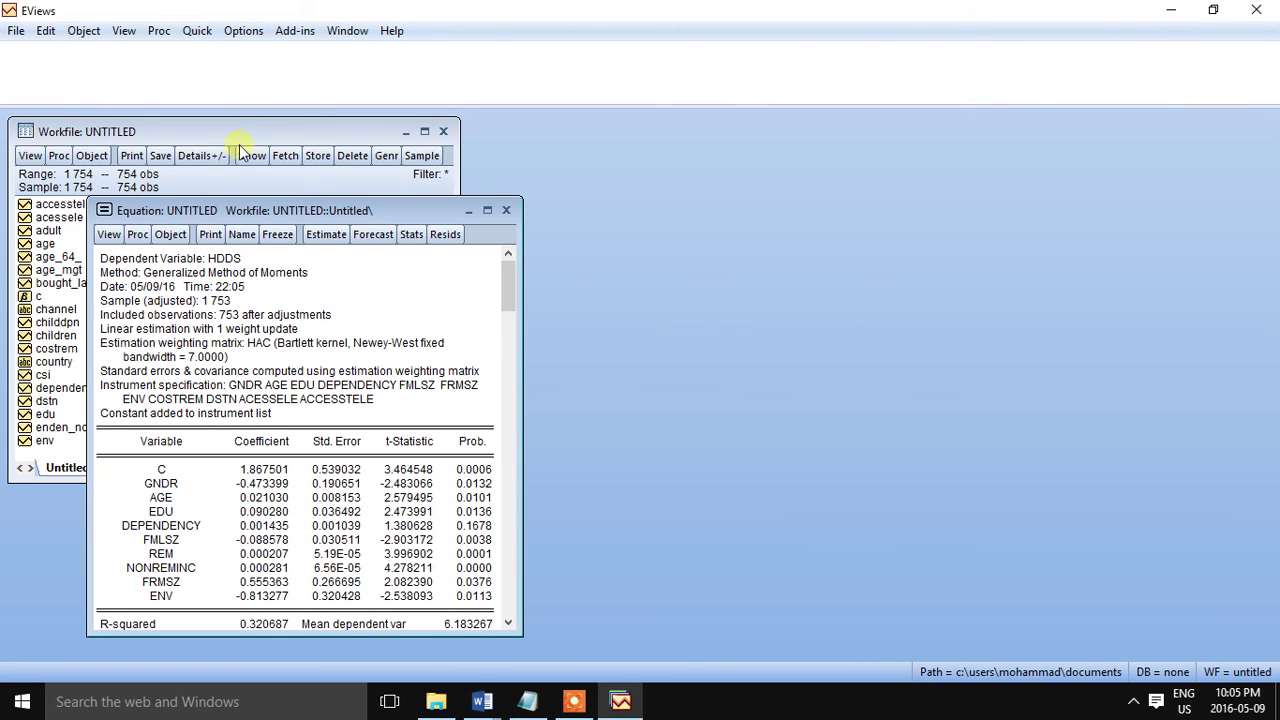
Maximize the GMM output and read the full Prob. values and R-squared 0.320687.
click(487, 210)
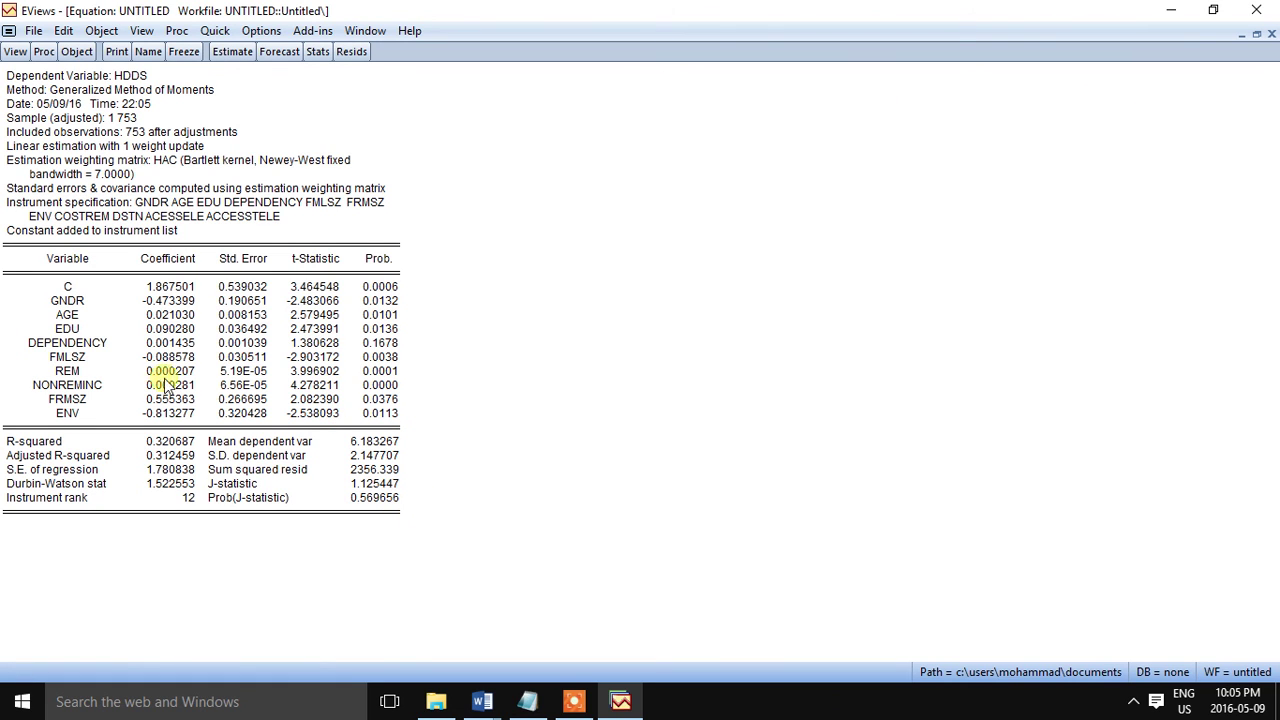
click(380, 288)
drag(385, 300, 389, 416)
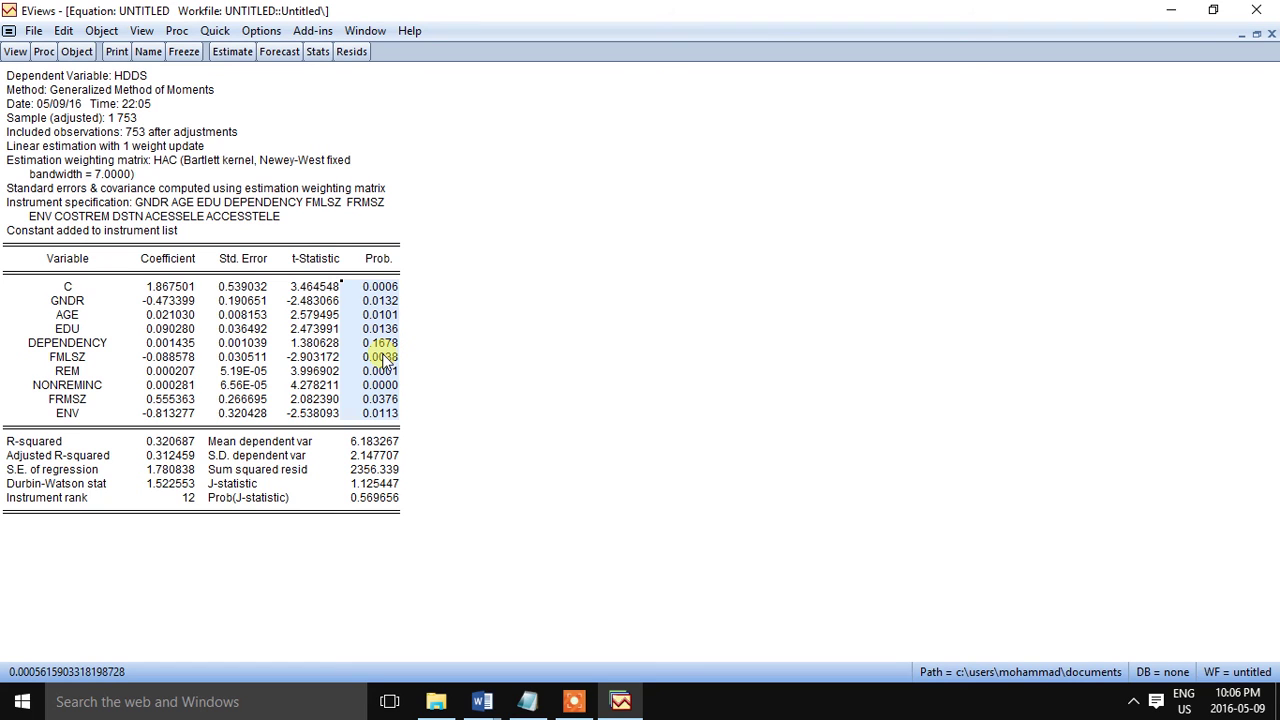
click(385, 345)
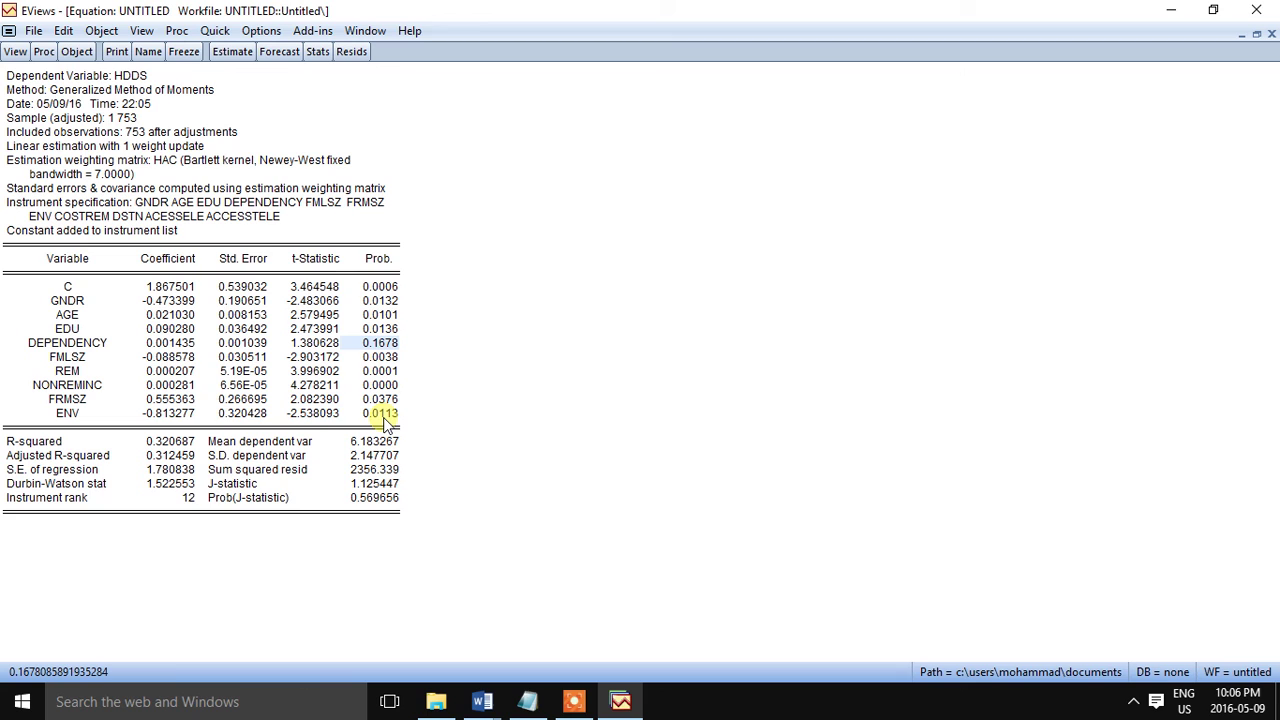
click(188, 443)
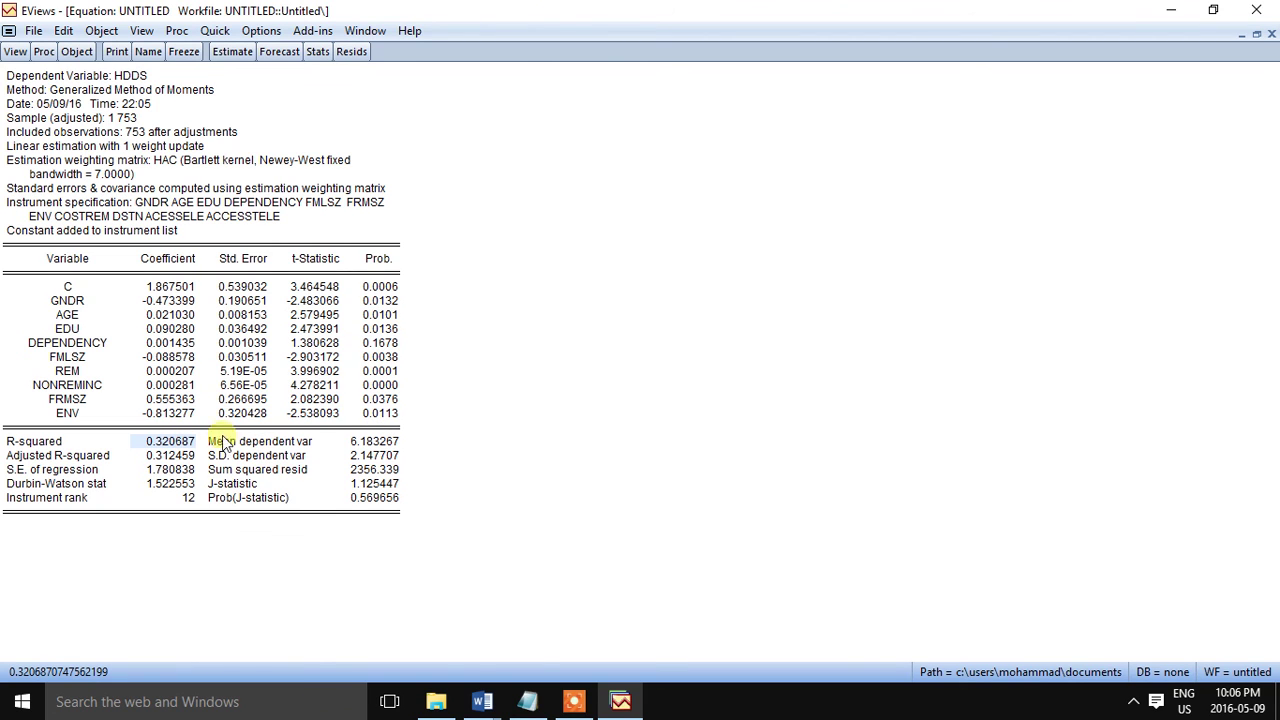
click(16, 52)
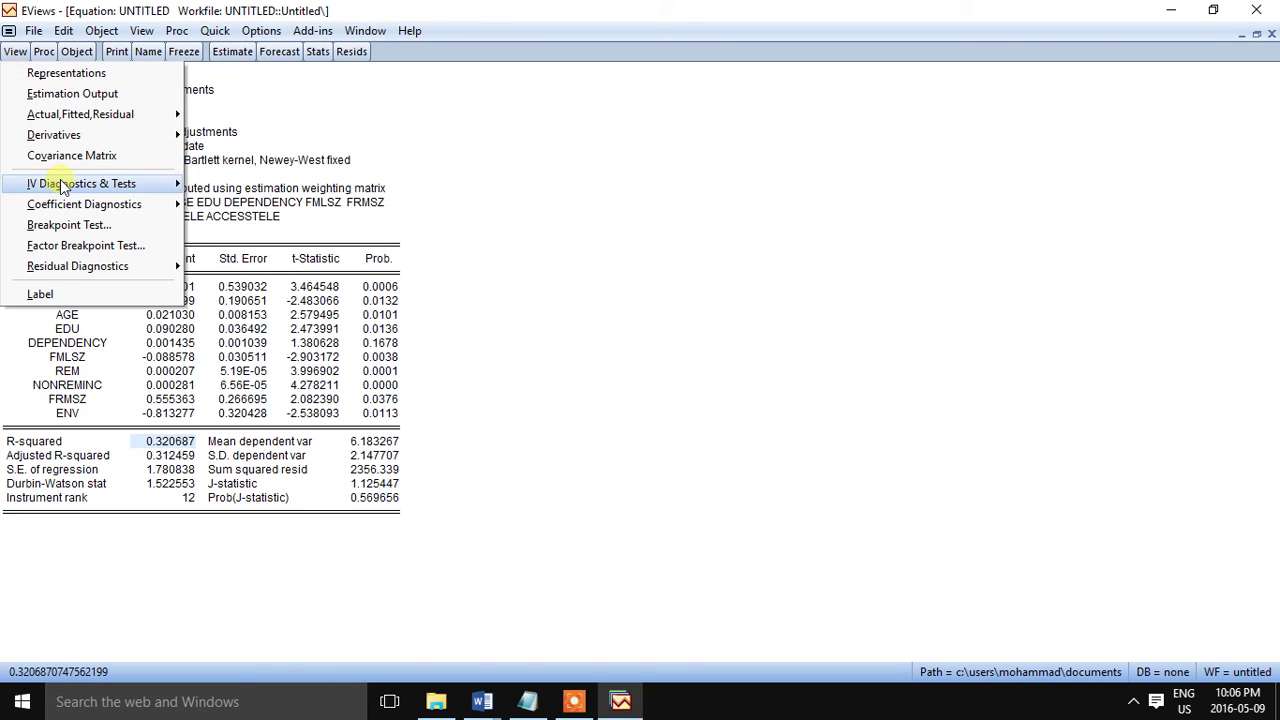
Run the regressor endogeneity test on rem and nonreminc: J-difference 10.56181, probability 0.0051.
mouse_move(62, 188)
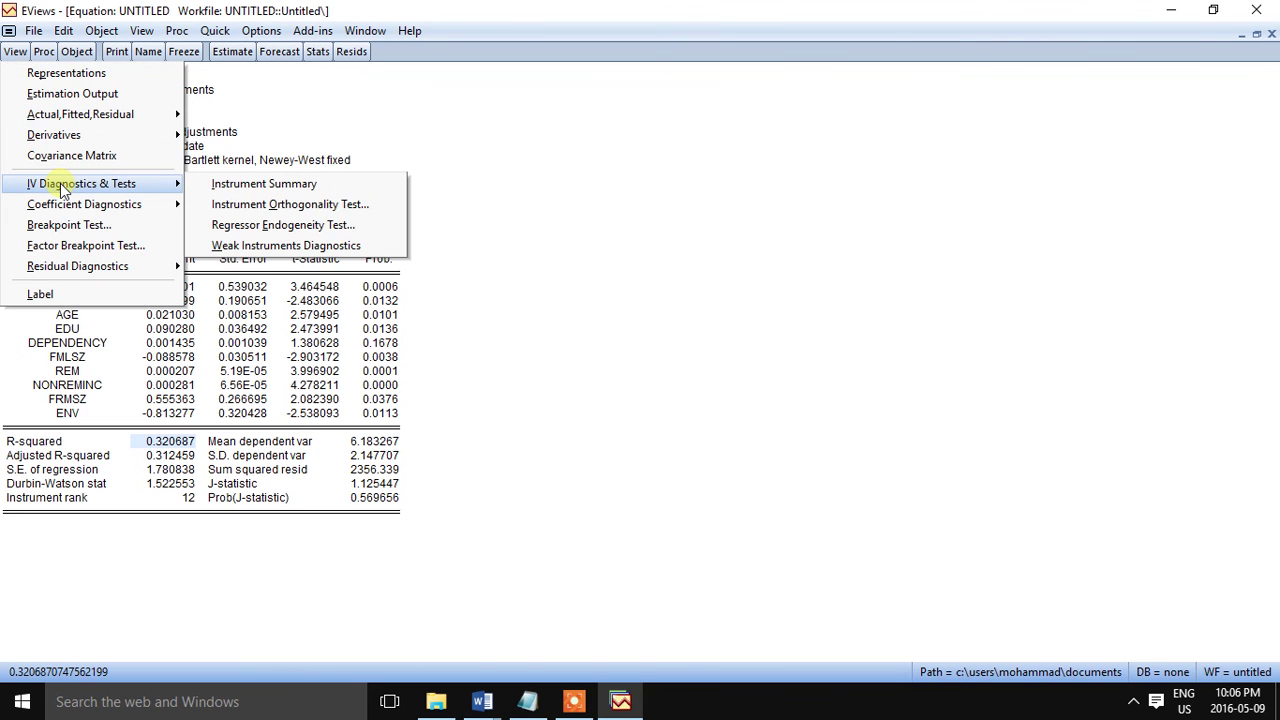
click(287, 225)
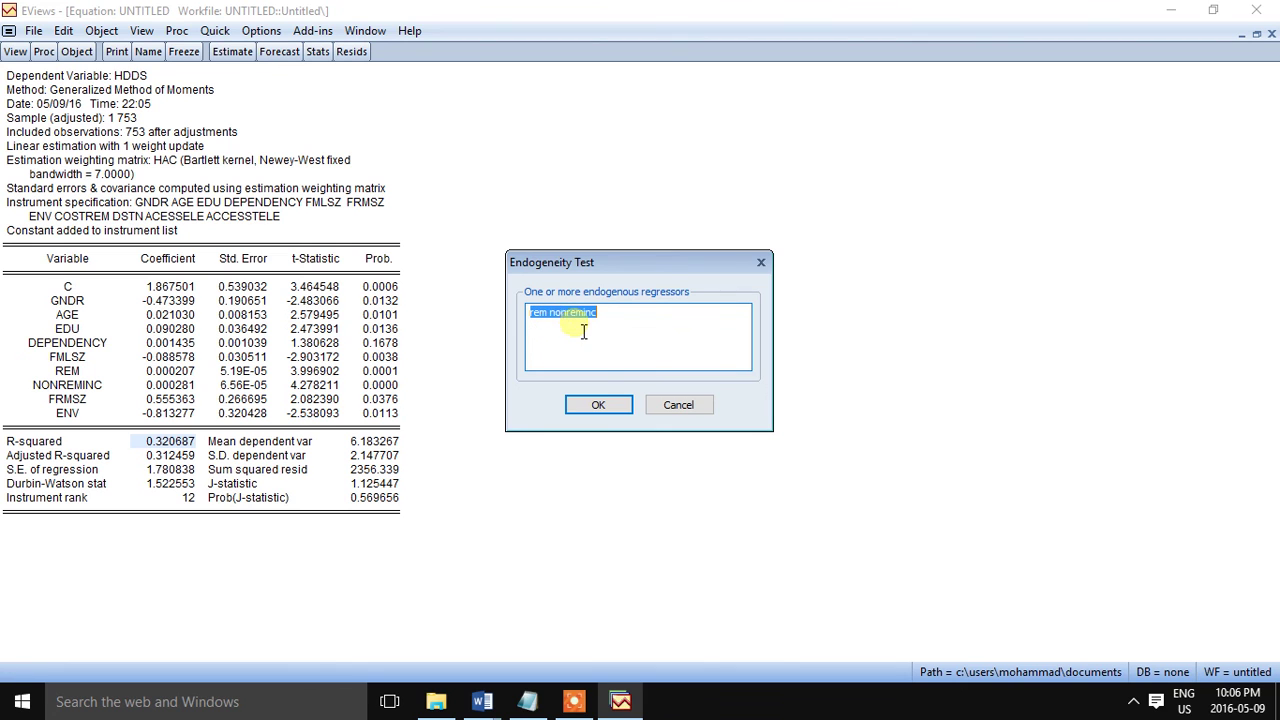
click(588, 406)
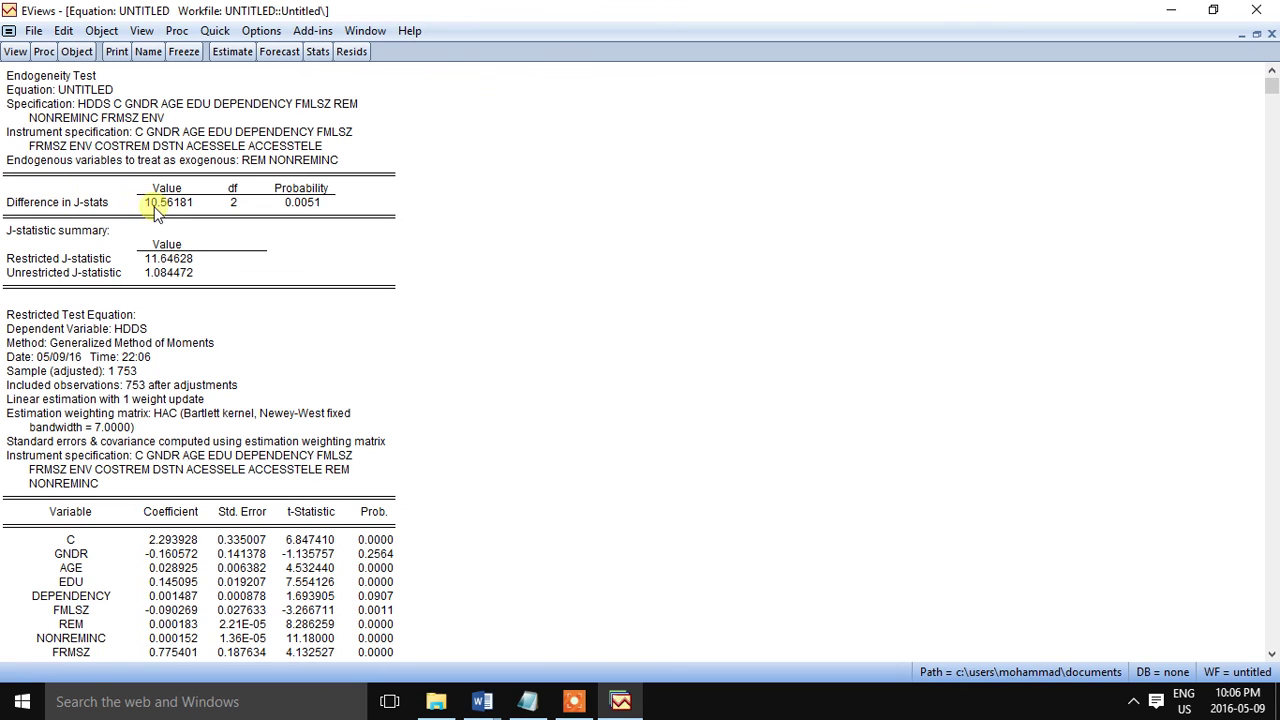
click(162, 206)
click(297, 207)
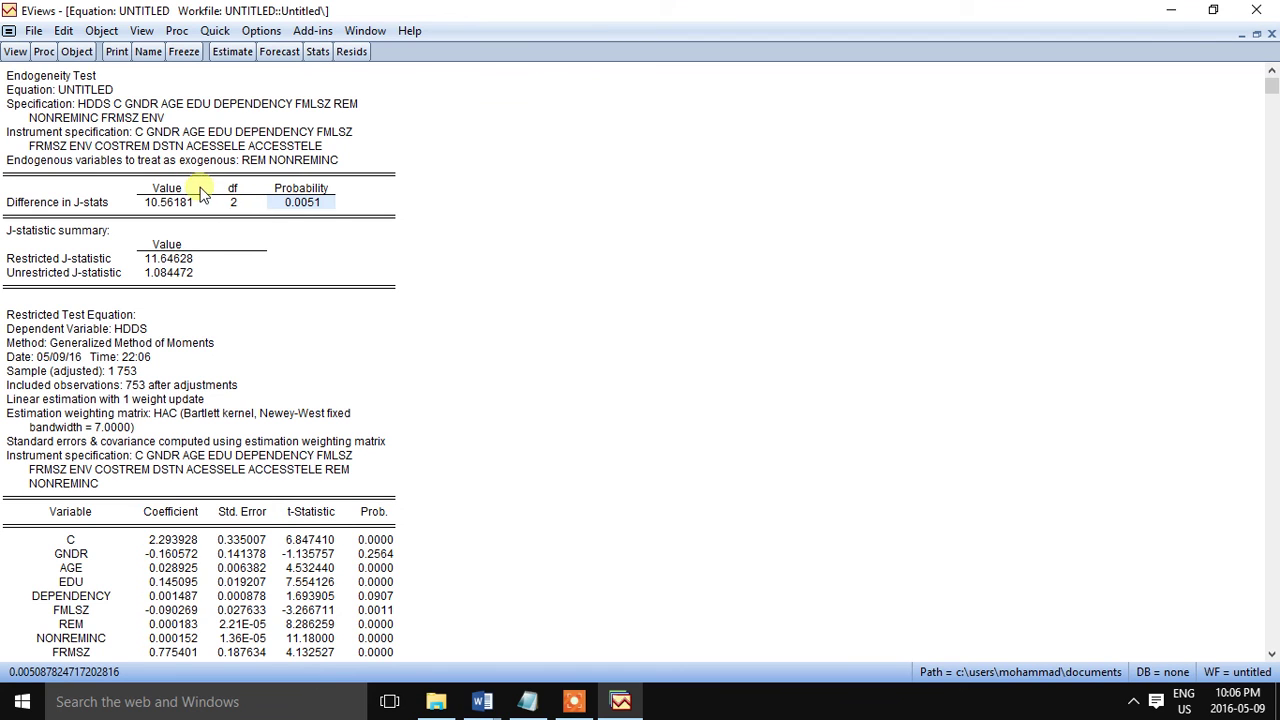
click(15, 52)
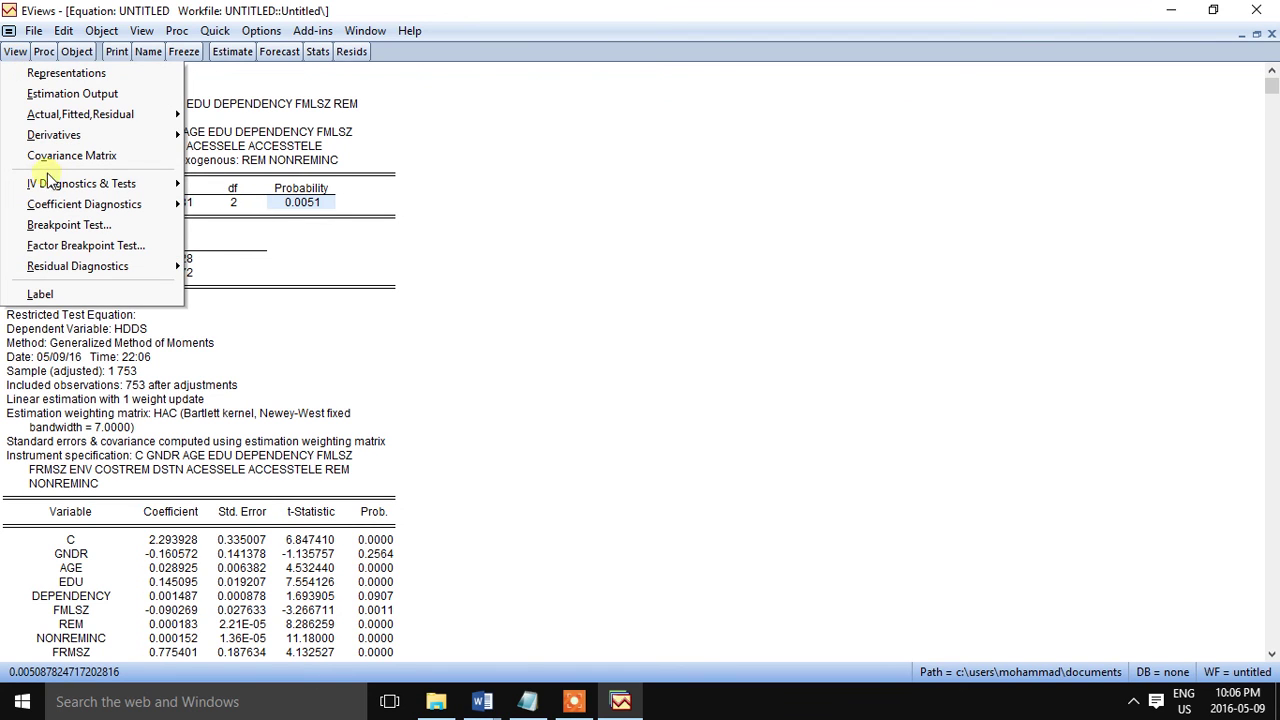
Show Weak Instrument Diagnostics, comparing Cragg-Donald F 4.346044 with the 11.04 critical value.
mouse_move(52, 190)
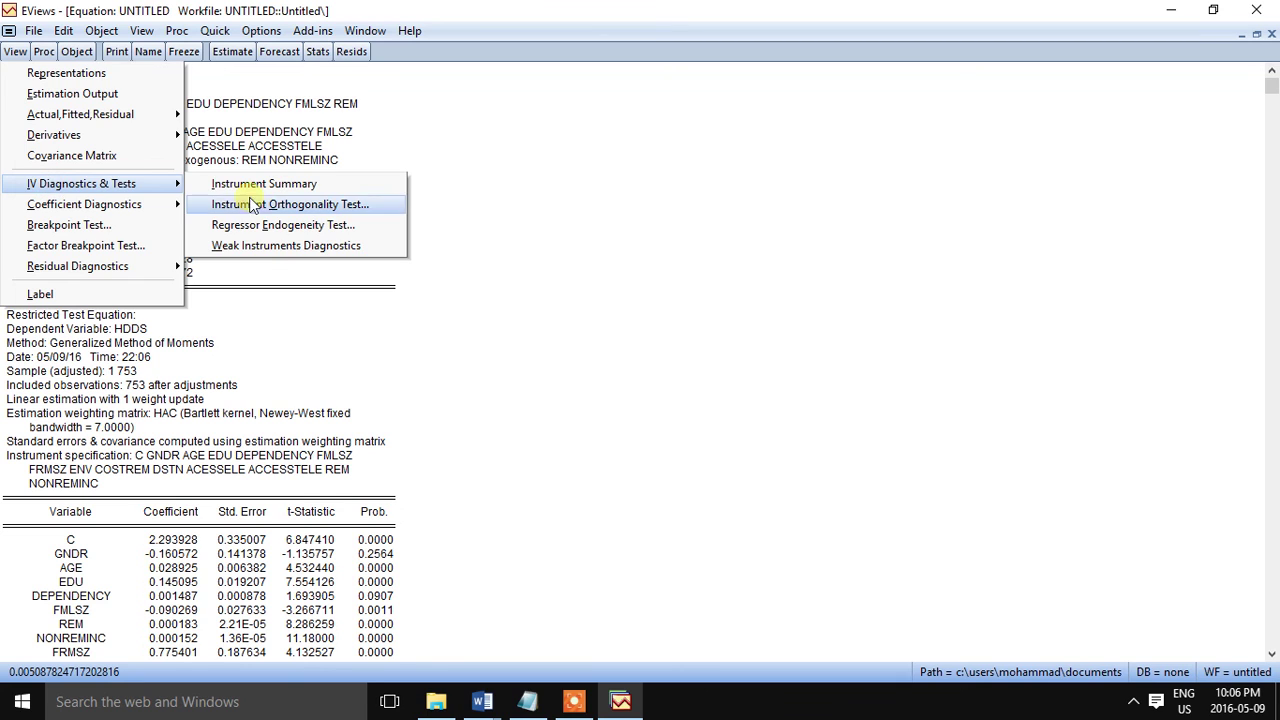
click(262, 246)
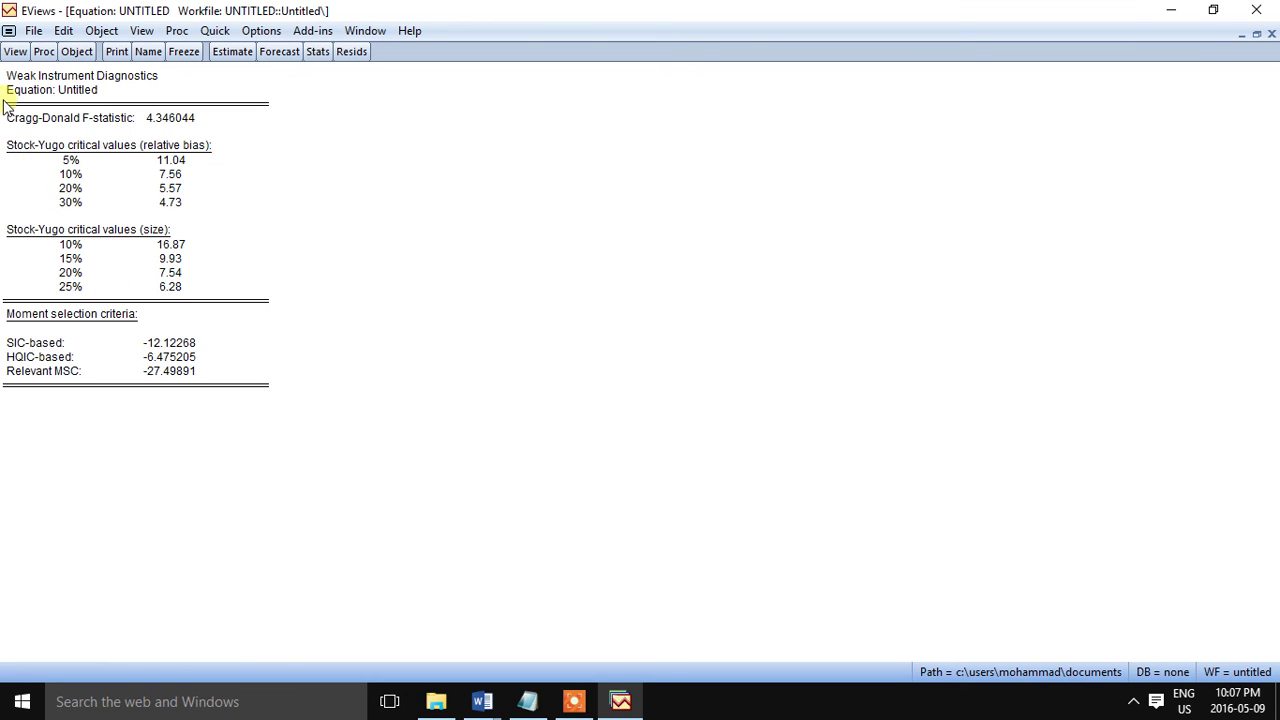
click(14, 52)
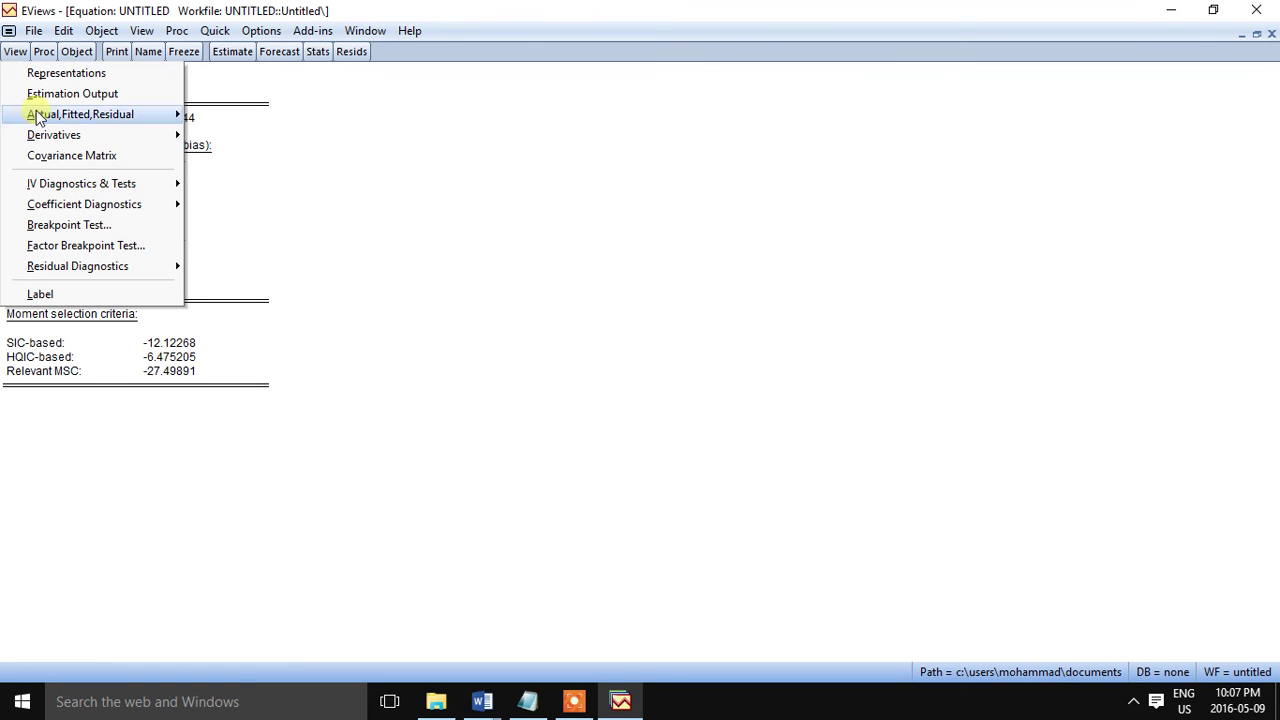
mouse_move(62, 190)
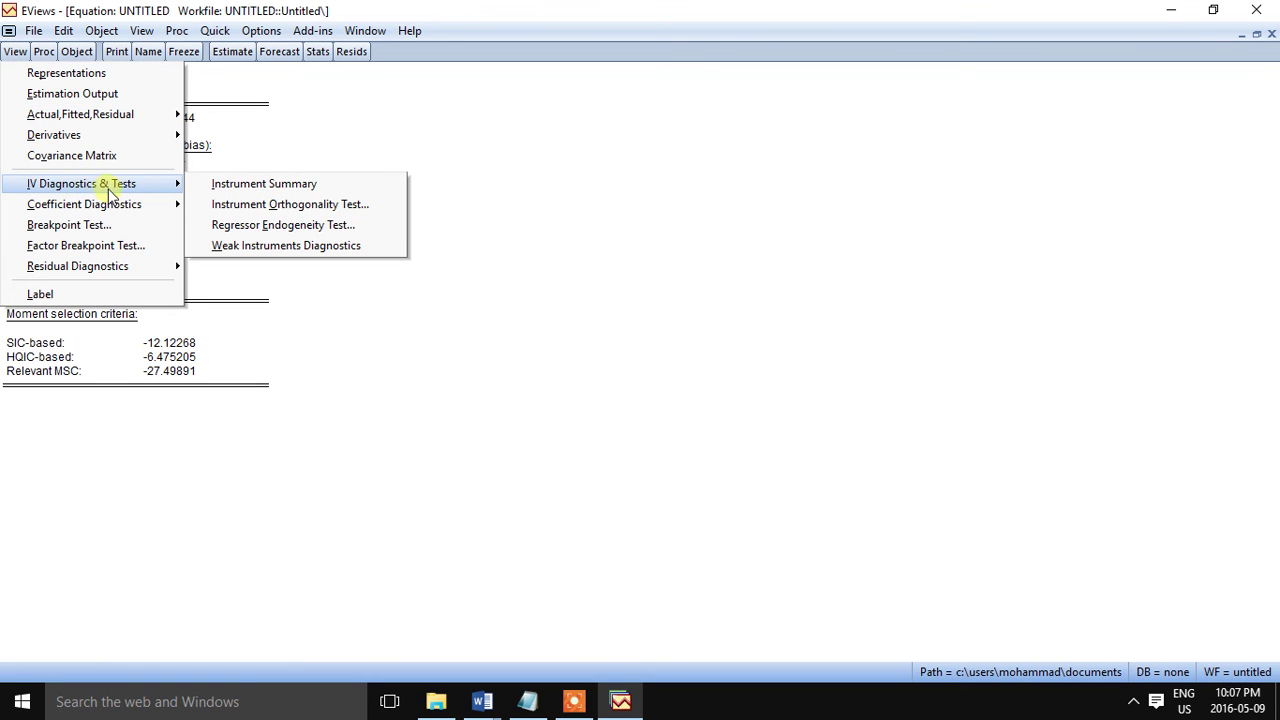
click(239, 248)
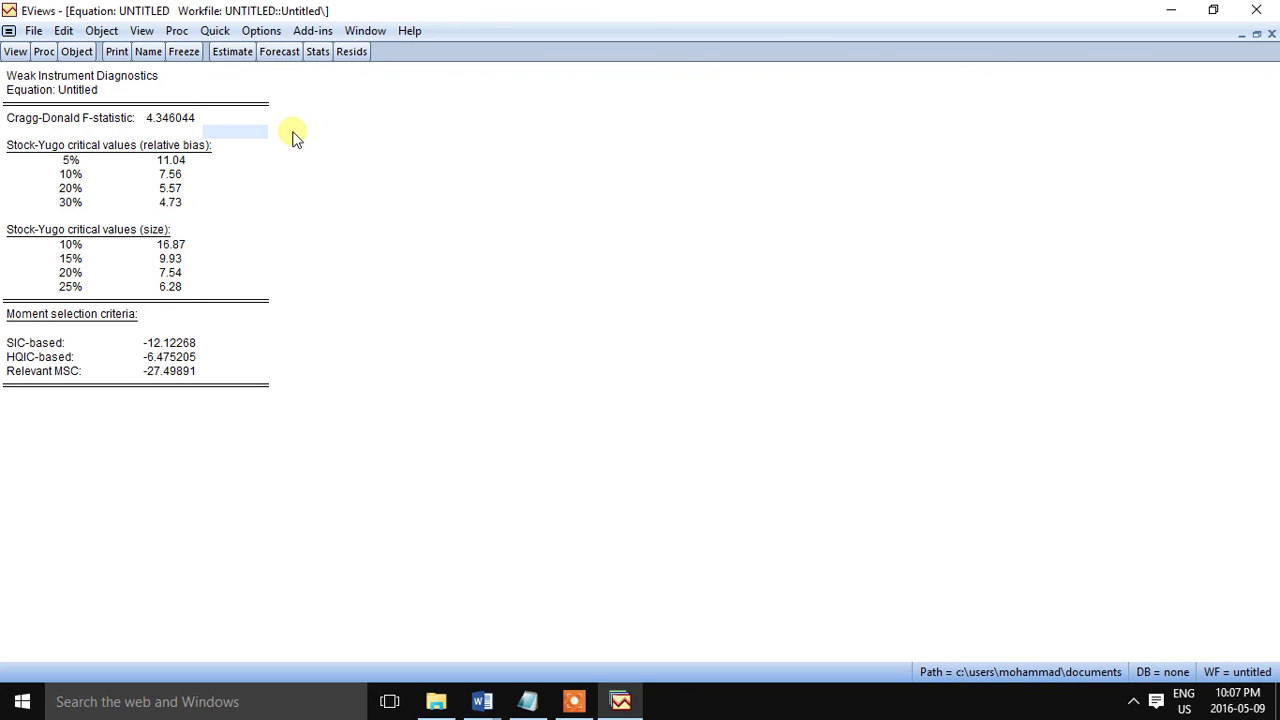
click(183, 167)
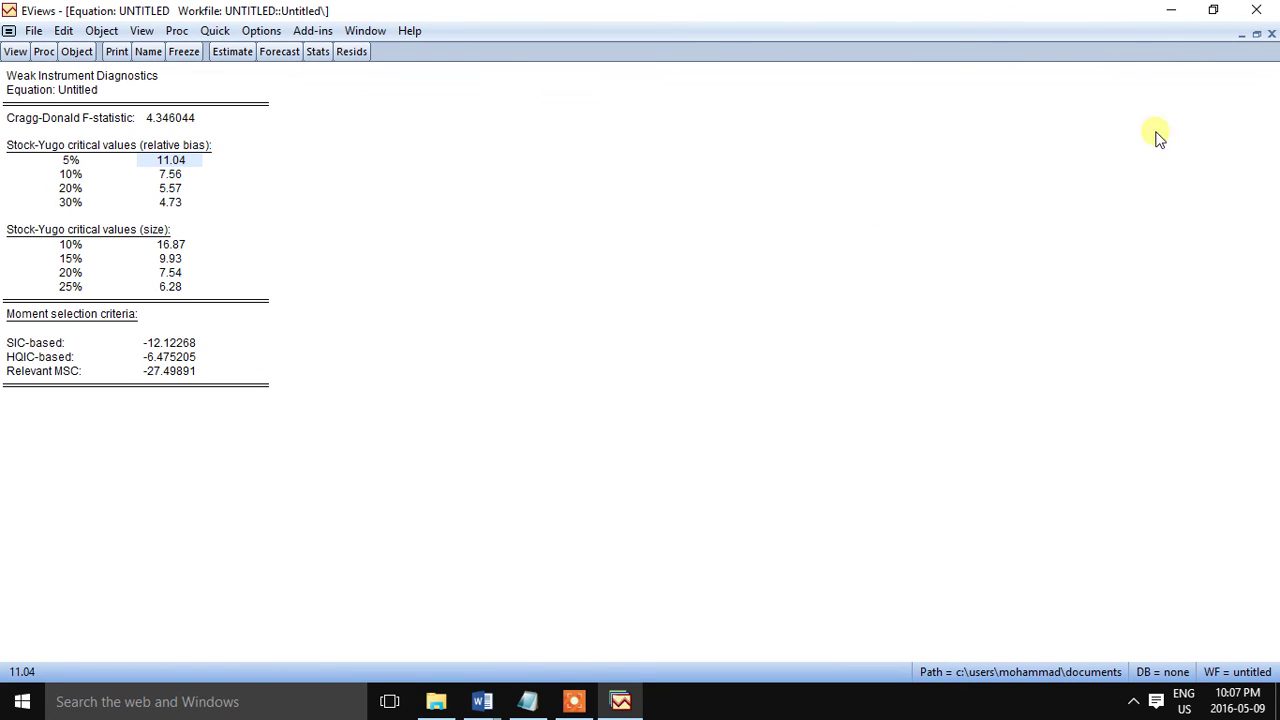
click(576, 686)
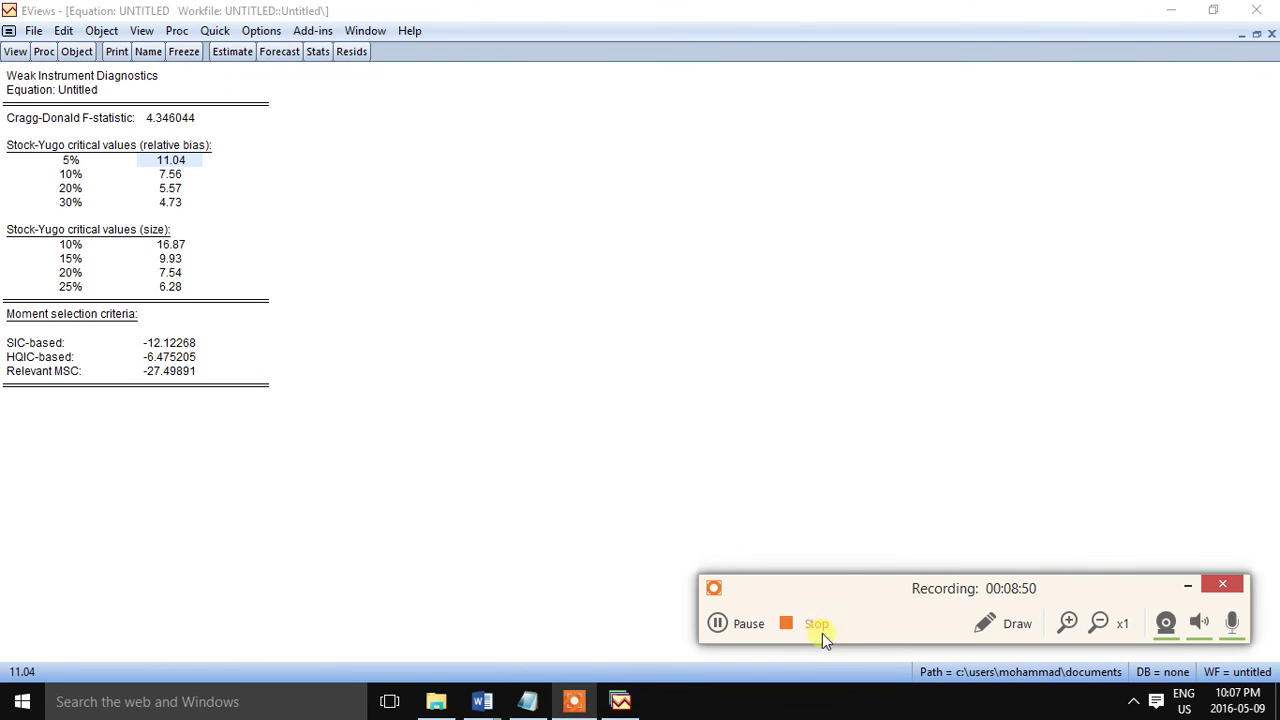